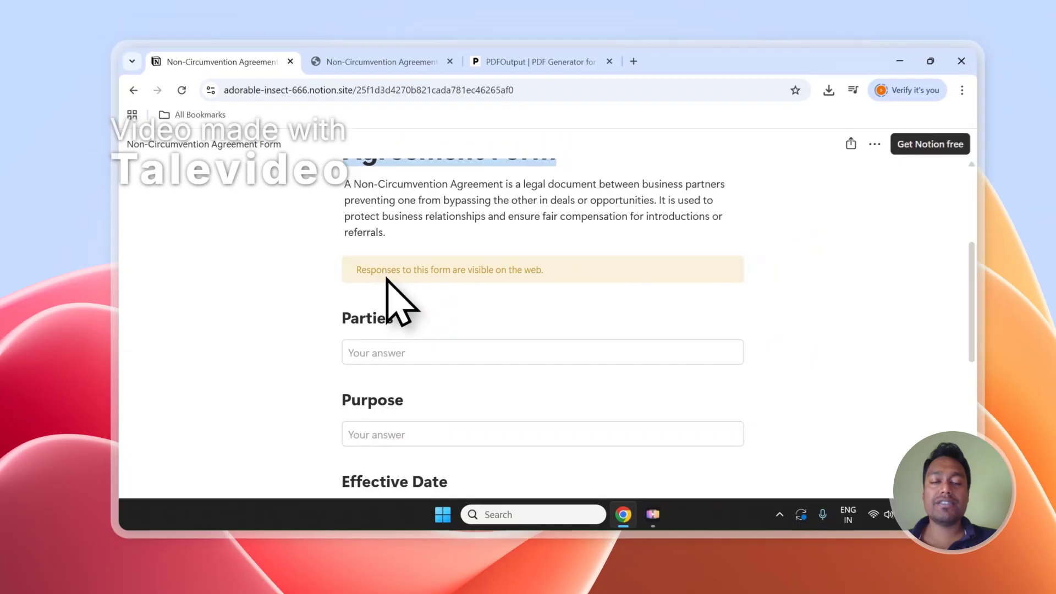
- Examine the introduction and the answer fields of the published Non-Circumvention Agreement Form
{"action": "scroll", "coordinate": [385, 297], "scroll_direction": "up", "scroll_amount": 3}
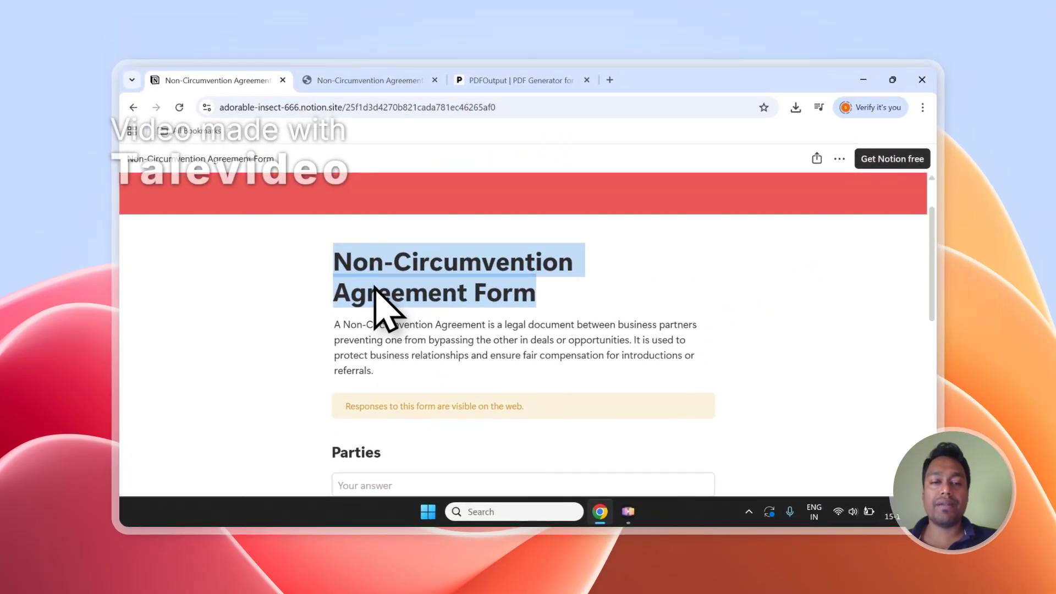
{"action": "scroll", "coordinate": [374, 288], "scroll_direction": "down", "scroll_amount": 5}
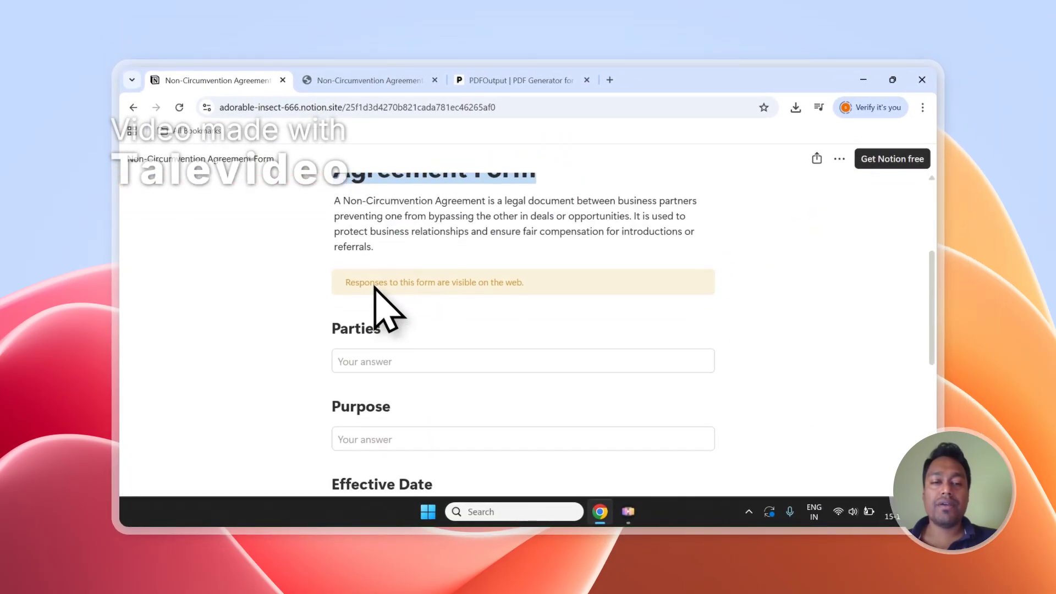
{"action": "scroll", "coordinate": [385, 264], "scroll_direction": "down", "scroll_amount": 1}
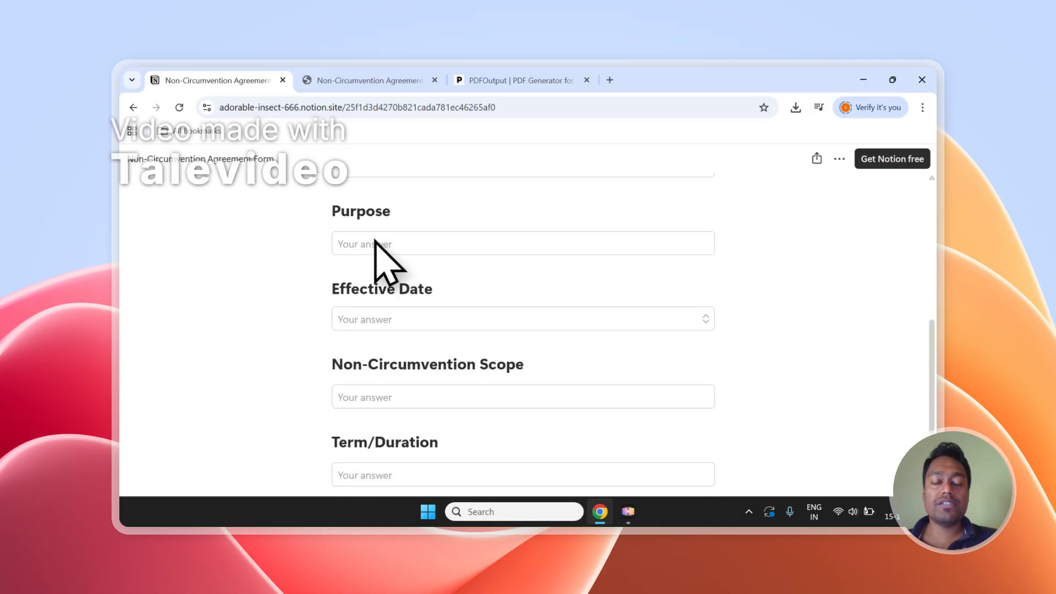
{"action": "scroll", "coordinate": [385, 275], "scroll_direction": "down", "scroll_amount": 2}
{"action": "scroll", "coordinate": [385, 288], "scroll_direction": "up", "scroll_amount": 3}
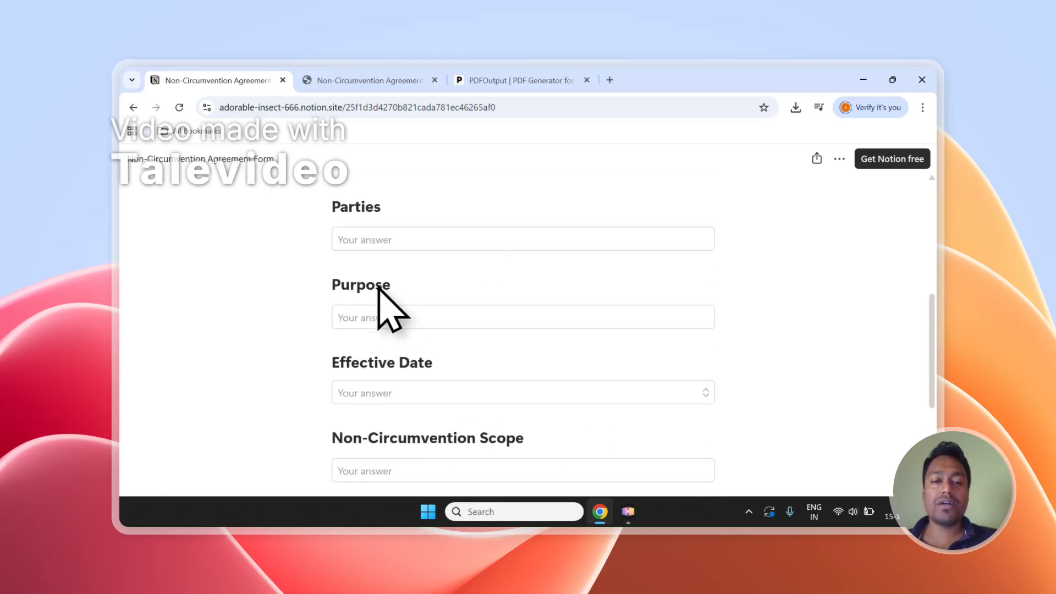
{"action": "scroll", "coordinate": [379, 287], "scroll_direction": "down", "scroll_amount": 3}
- Open the form's Notion database, mark the Entry-1 and Entry-2 responses for review, and clear the selection
{"action": "left_click", "coordinate": [370, 80]}
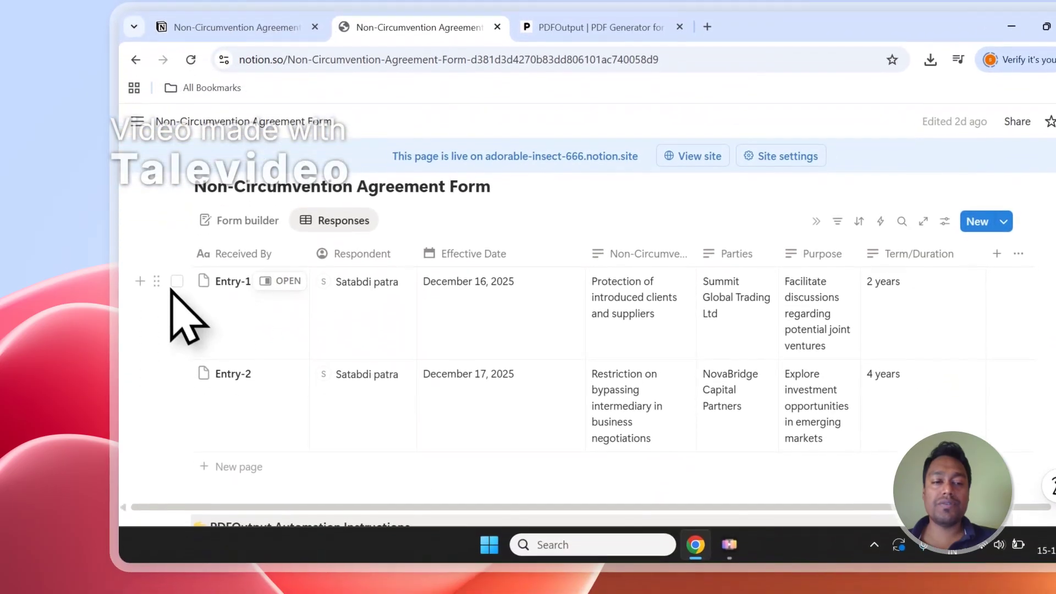
{"action": "left_click", "coordinate": [176, 313]}
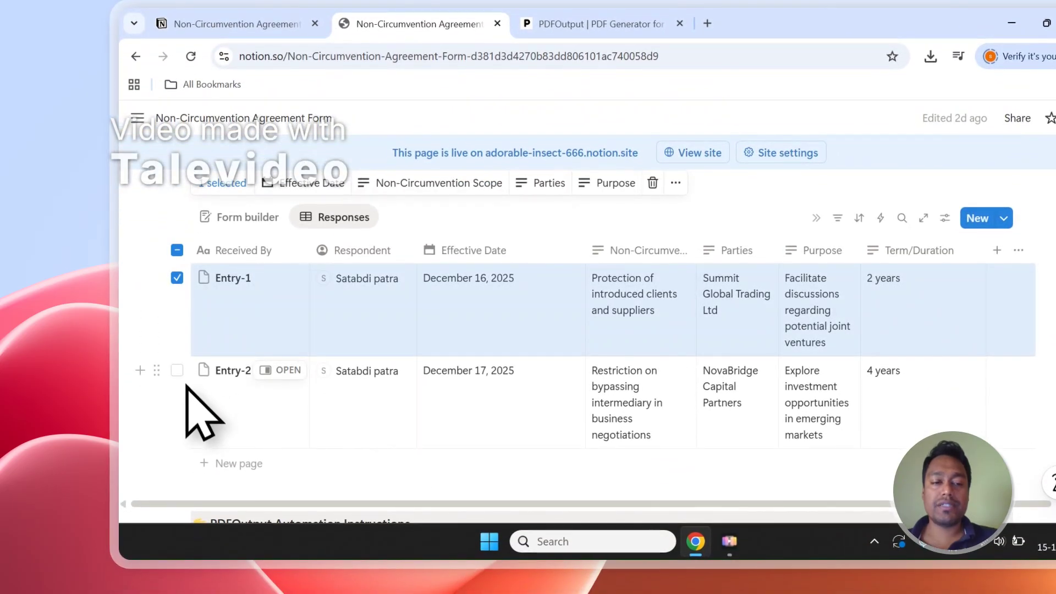
{"action": "left_click", "coordinate": [177, 405]}
{"action": "left_click", "coordinate": [177, 250]}
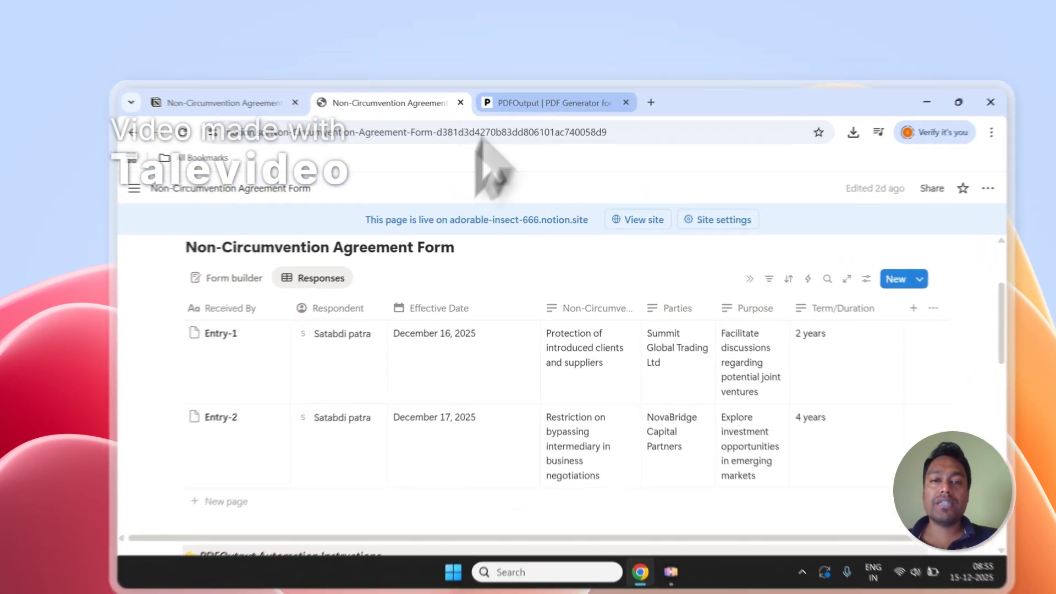
- Switch to the PDFOutput website and read its headline about generating PDFs from Google Docs using a Notion database
{"action": "left_click", "coordinate": [489, 82]}
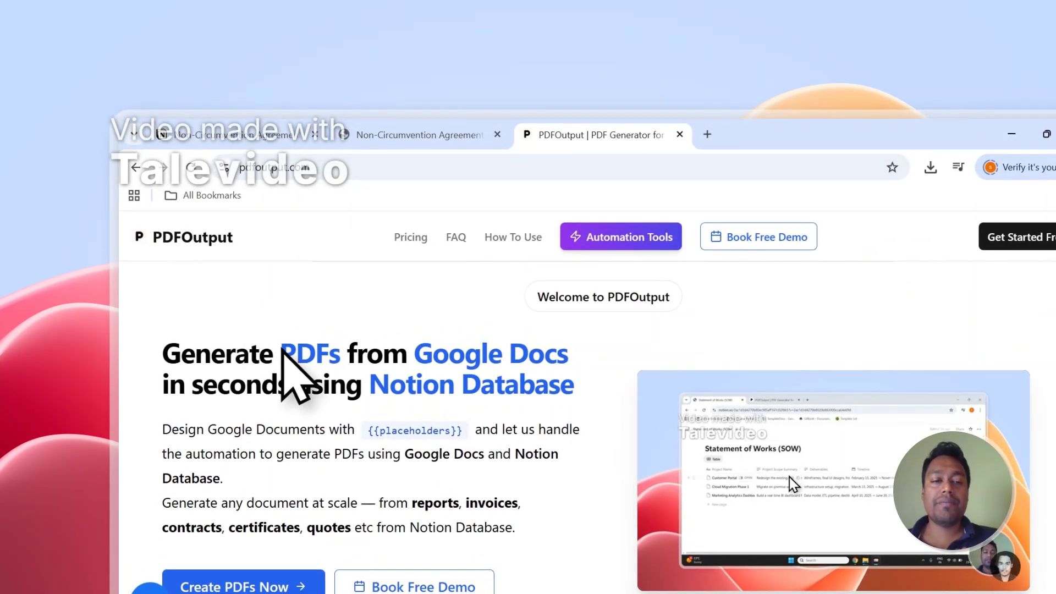
{"action": "left_click_drag", "start_coordinate": [282, 352], "coordinate": [329, 358]}
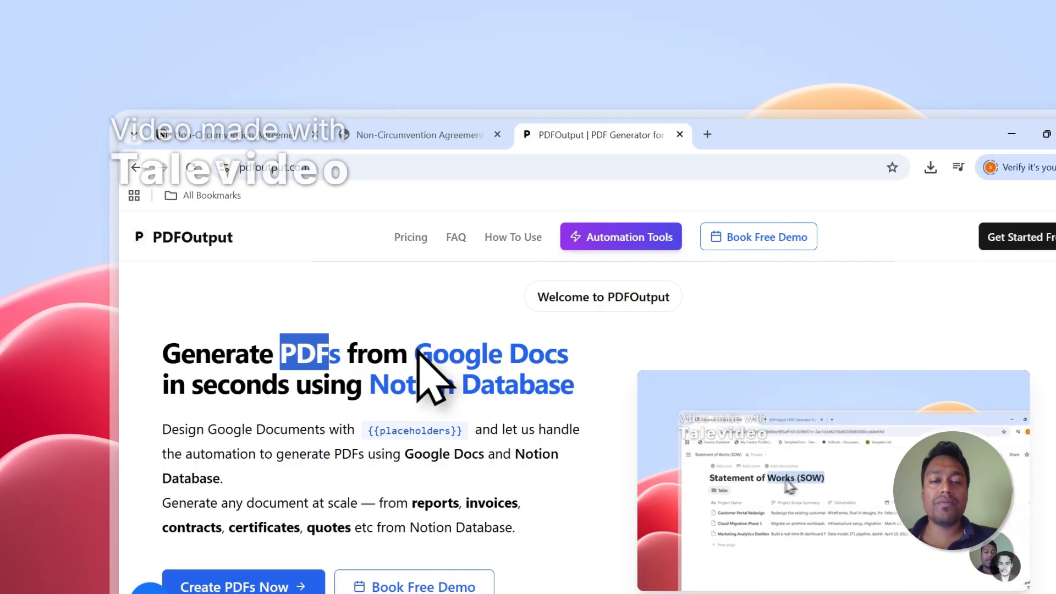
{"action": "left_click_drag", "start_coordinate": [416, 352], "coordinate": [556, 356]}
{"action": "left_click_drag", "start_coordinate": [375, 388], "coordinate": [549, 395]}
{"action": "left_click_drag", "start_coordinate": [417, 353], "coordinate": [489, 357]}
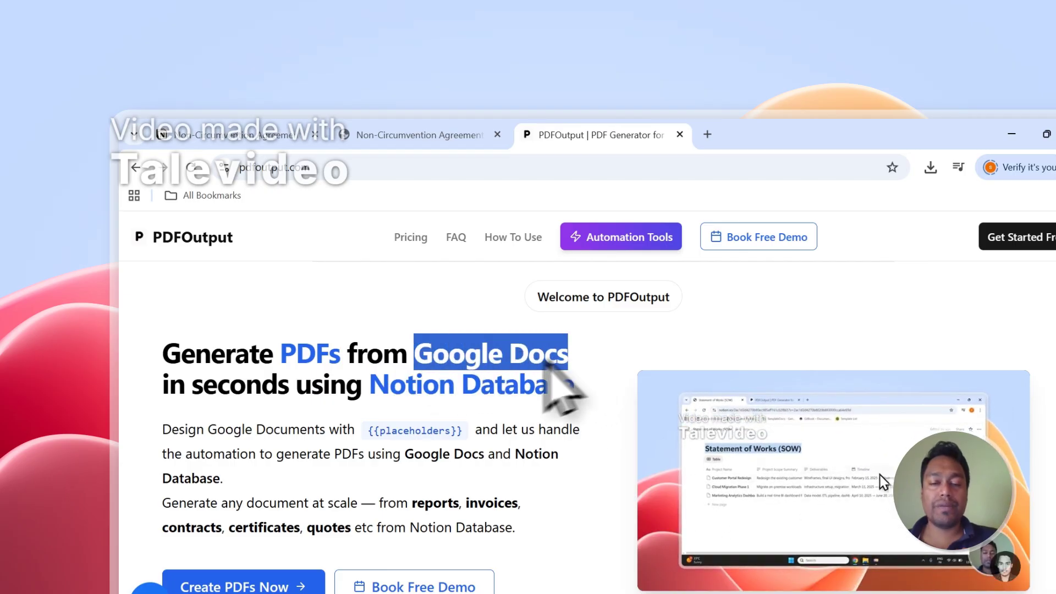
{"action": "left_click_drag", "start_coordinate": [370, 388], "coordinate": [572, 391]}
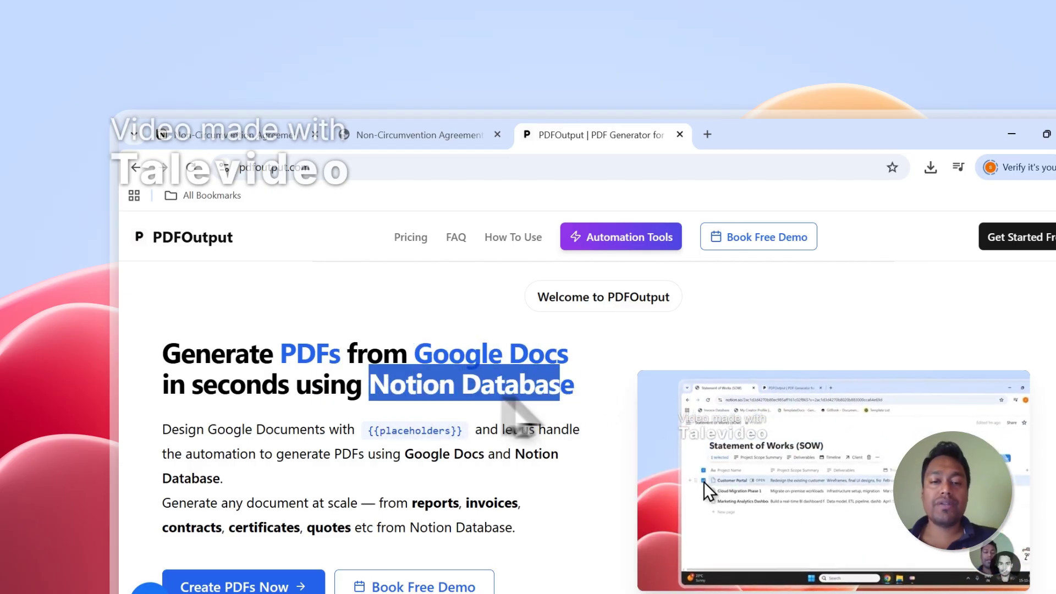
- Check the form responses in Notion again and read PDFOutput's description of generating any document at scale
{"action": "left_click", "coordinate": [413, 135]}
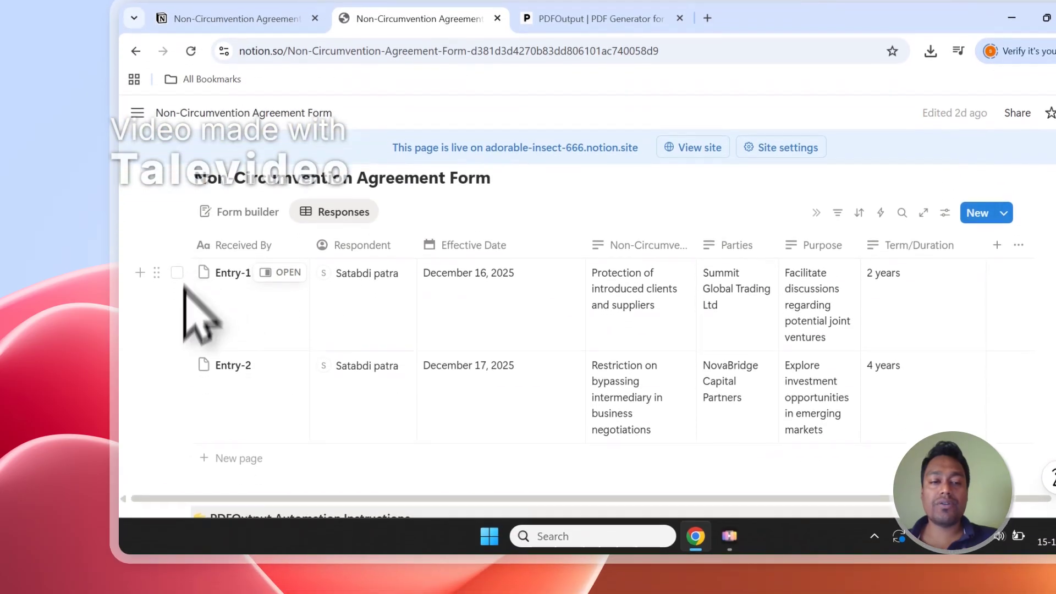
{"action": "left_click", "coordinate": [594, 16]}
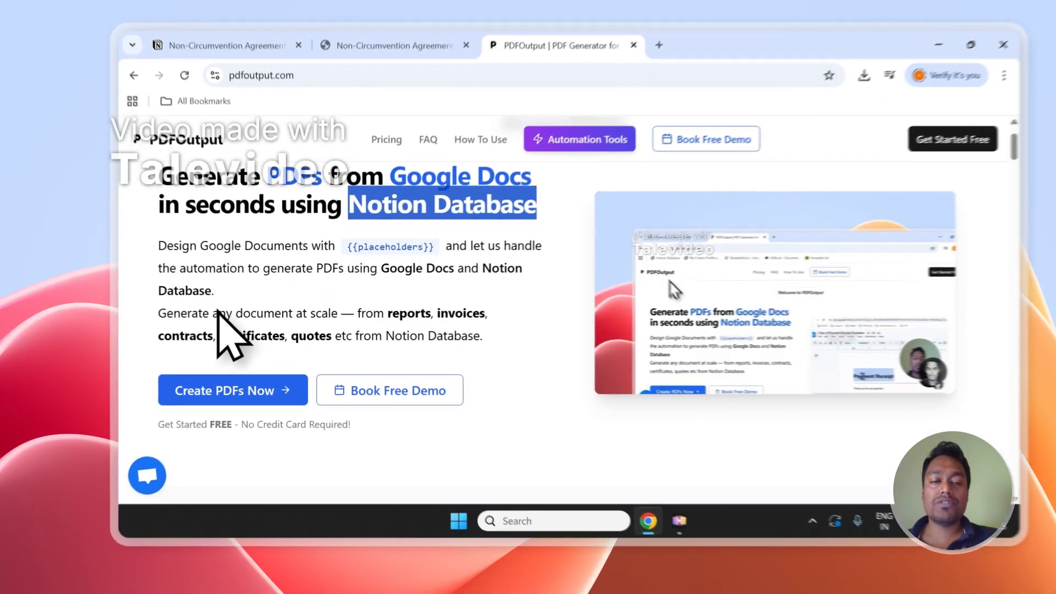
{"action": "left_click_drag", "start_coordinate": [215, 313], "coordinate": [338, 314]}
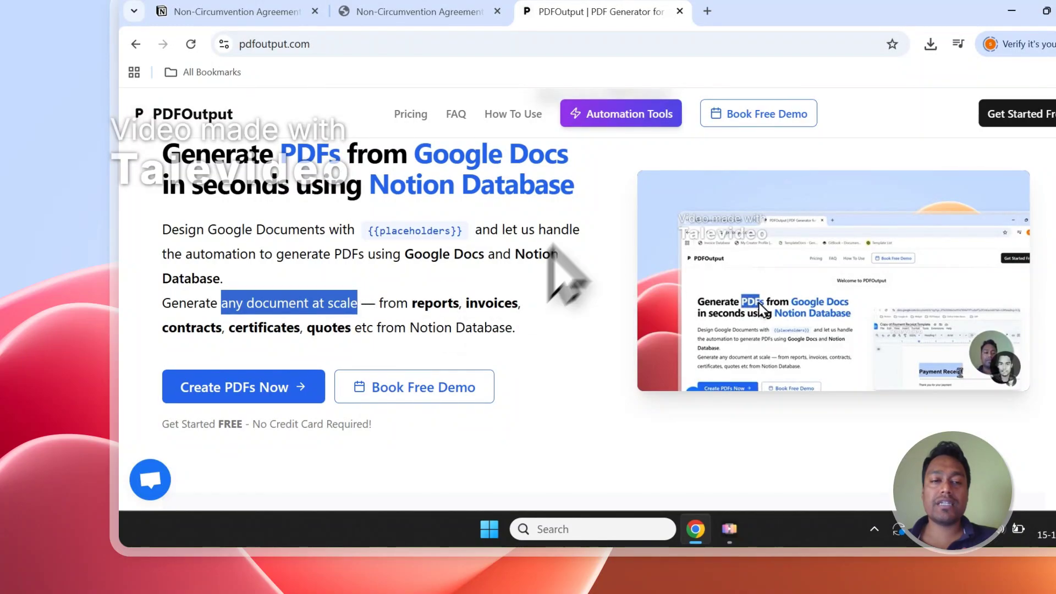
{"action": "scroll", "coordinate": [525, 264], "scroll_direction": "up", "scroll_amount": 1}
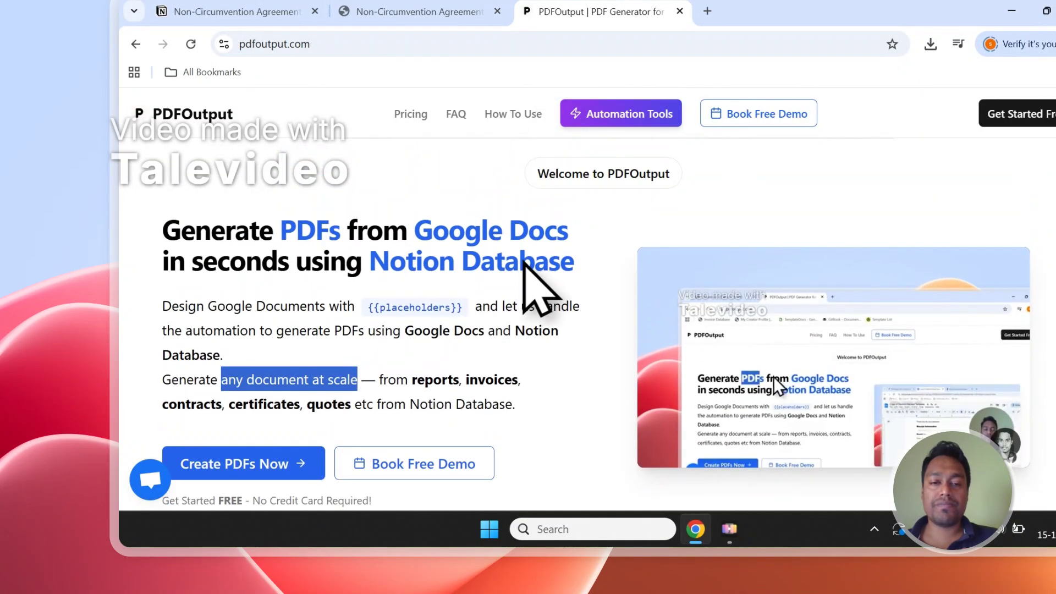
{"action": "left_click", "coordinate": [525, 264]}
{"action": "scroll", "coordinate": [330, 352], "scroll_direction": "down", "scroll_amount": 2}
- Start creating PDFs in PDFOutput by signing in with the Google account and approving the requested access
{"action": "left_click", "coordinate": [261, 308]}
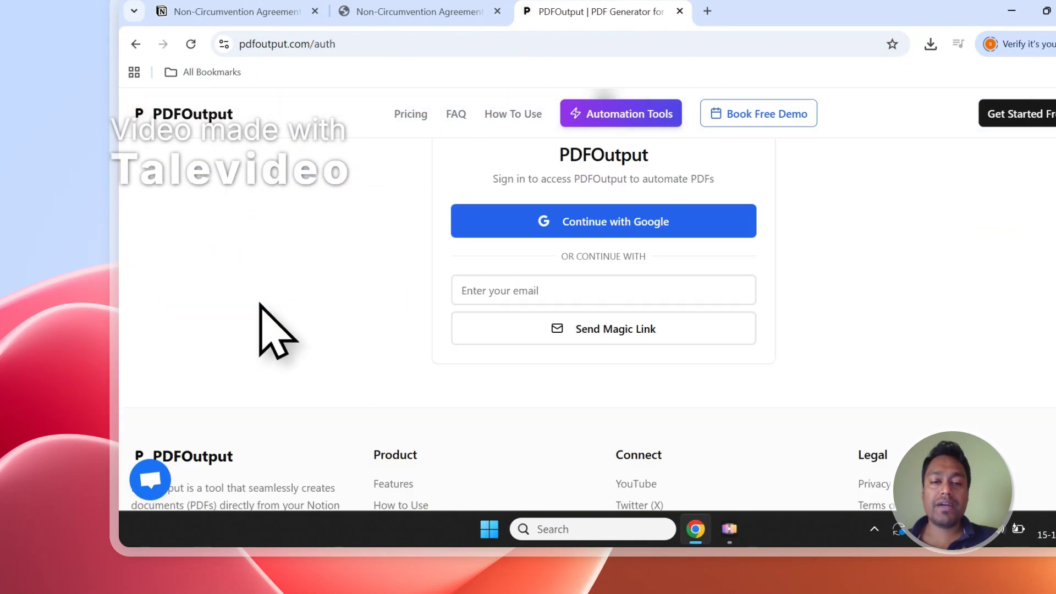
{"action": "left_click", "coordinate": [602, 228]}
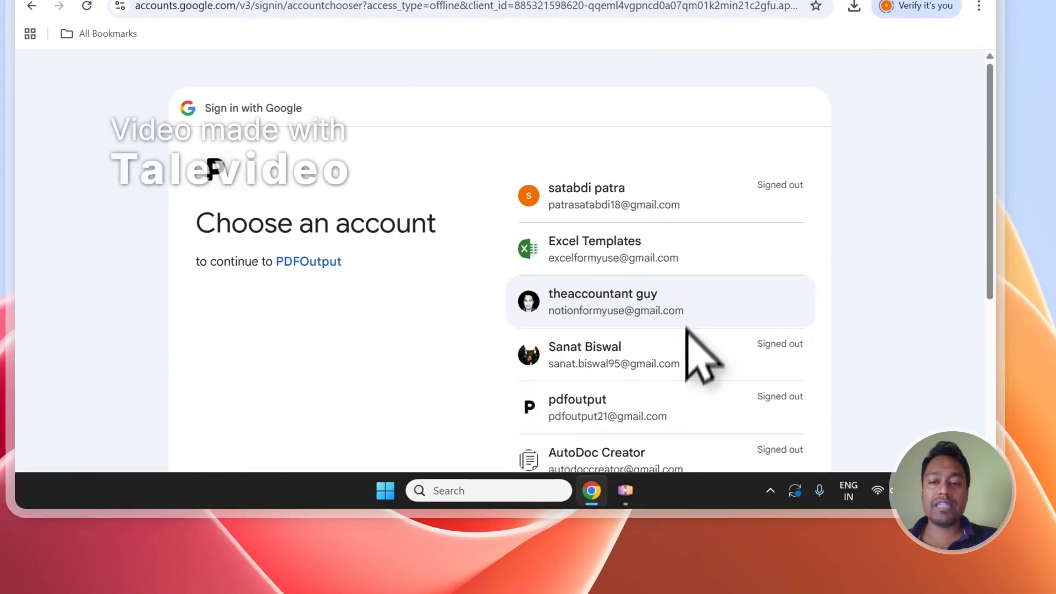
{"action": "left_click", "coordinate": [686, 302]}
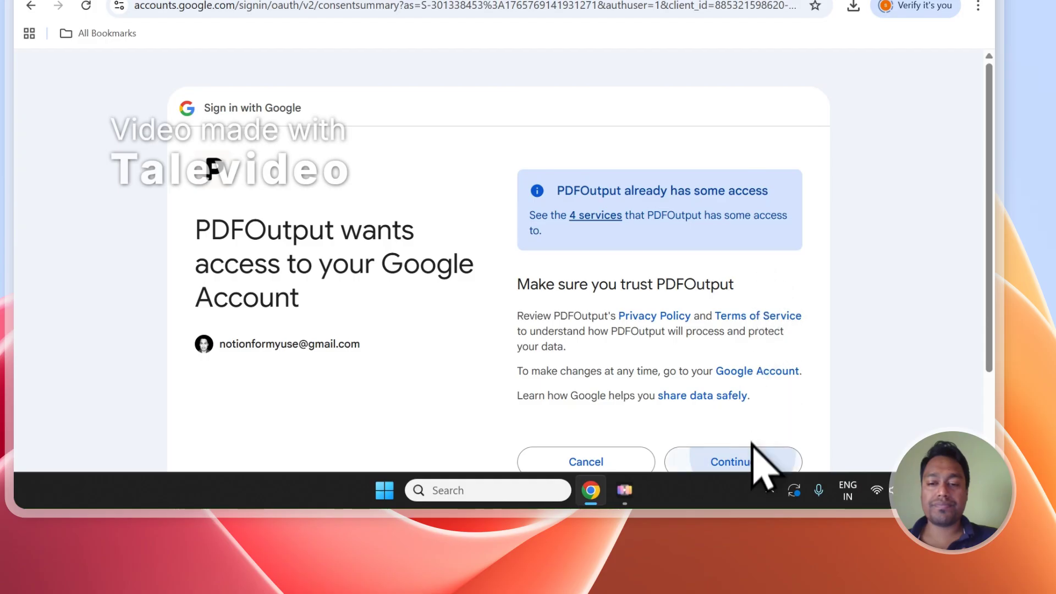
{"action": "left_click", "coordinate": [753, 451]}
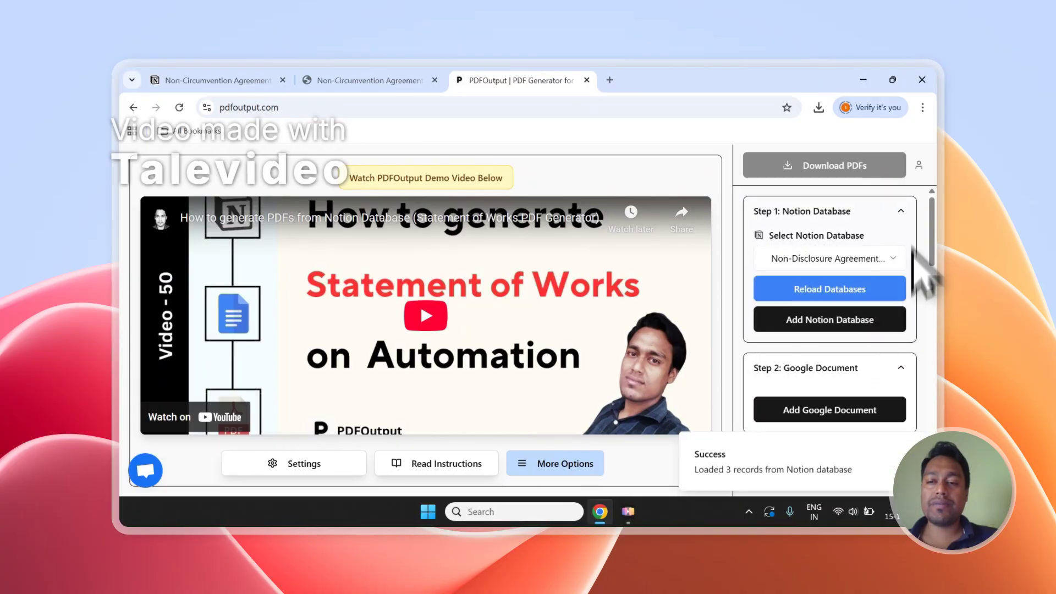
- Review the database, document and mapping sections of the PDF setup and start adding a Notion database
{"action": "scroll", "coordinate": [874, 253], "scroll_direction": "down", "scroll_amount": 3}
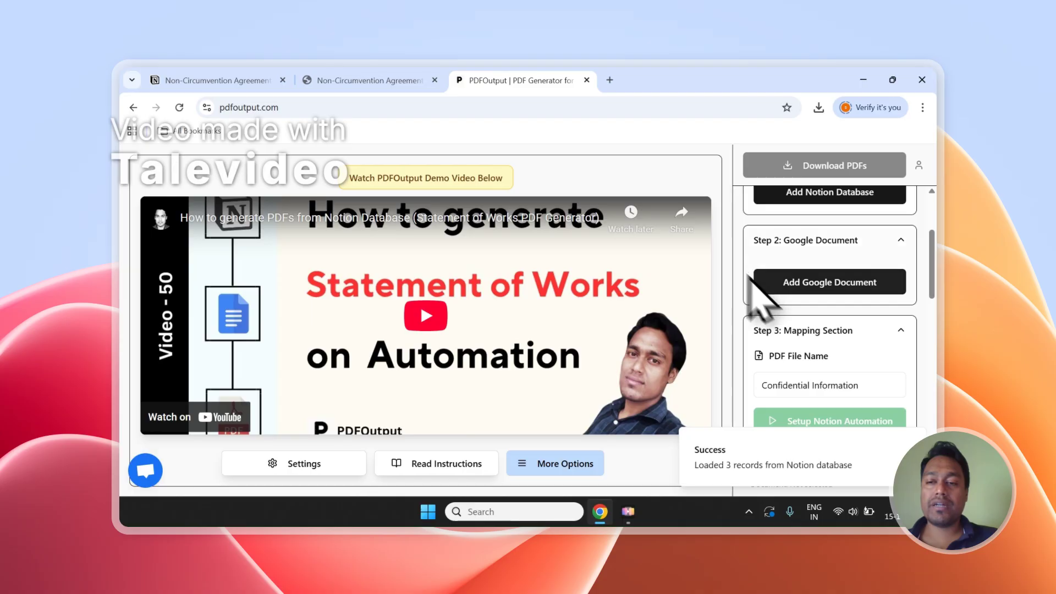
{"action": "scroll", "coordinate": [869, 275], "scroll_direction": "down", "scroll_amount": 8}
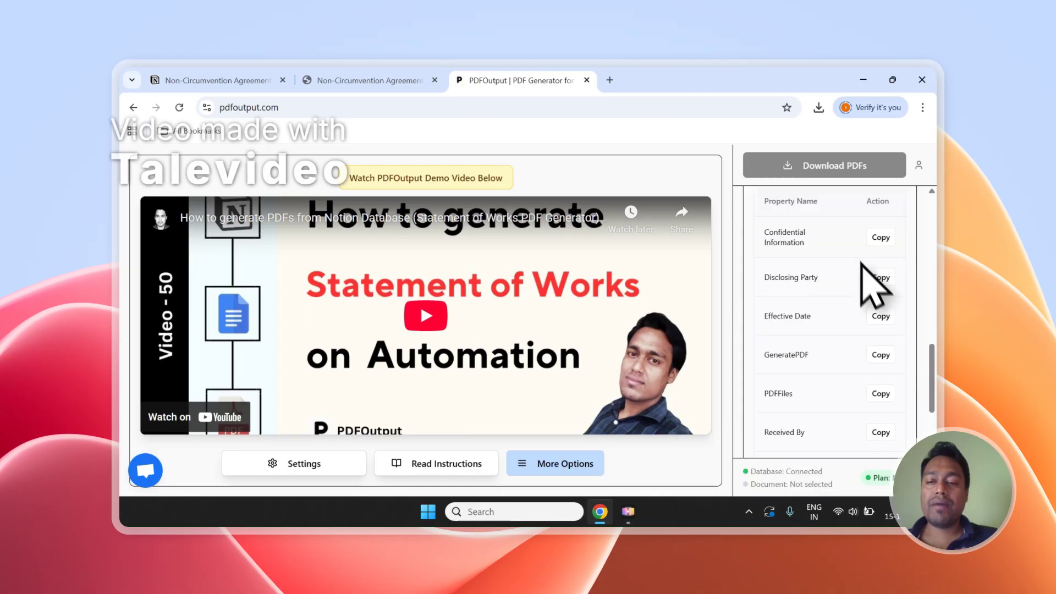
{"action": "scroll", "coordinate": [880, 269], "scroll_direction": "down", "scroll_amount": 1}
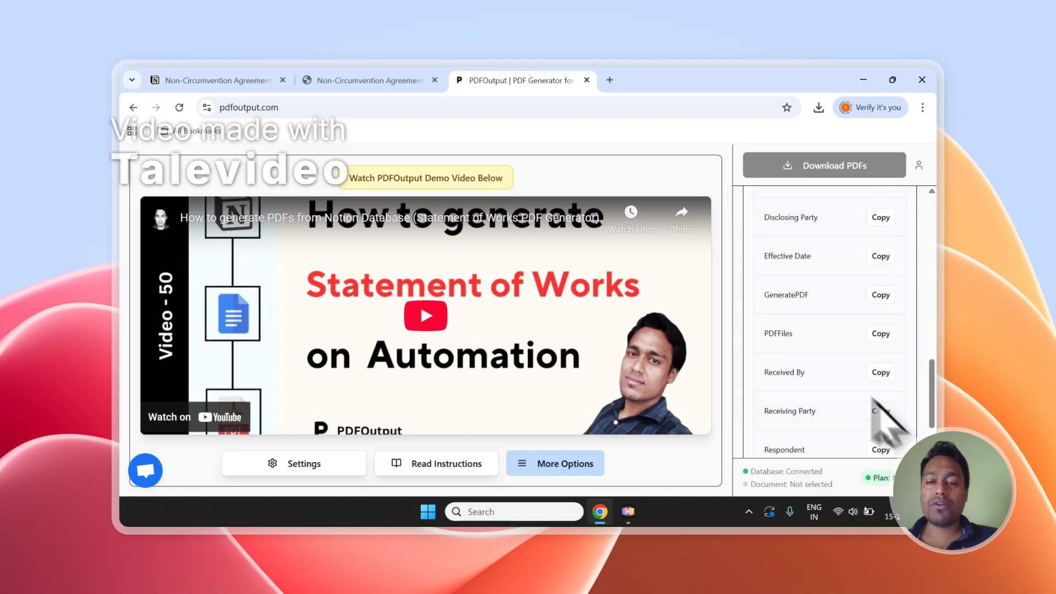
{"action": "scroll", "coordinate": [874, 264], "scroll_direction": "up", "scroll_amount": 5}
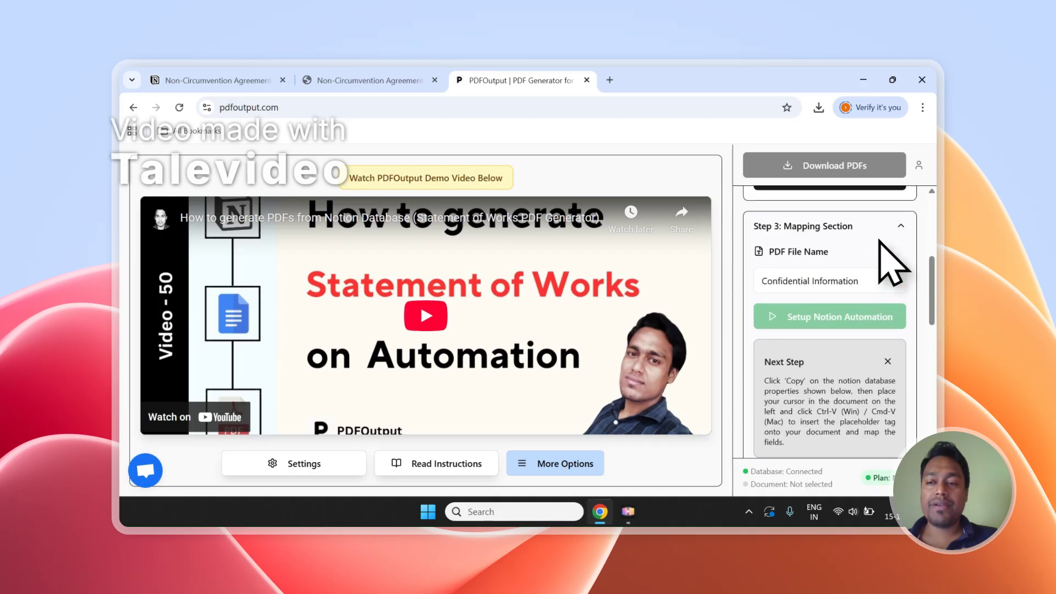
{"action": "scroll", "coordinate": [880, 242], "scroll_direction": "up", "scroll_amount": 5}
{"action": "left_click", "coordinate": [858, 319]}
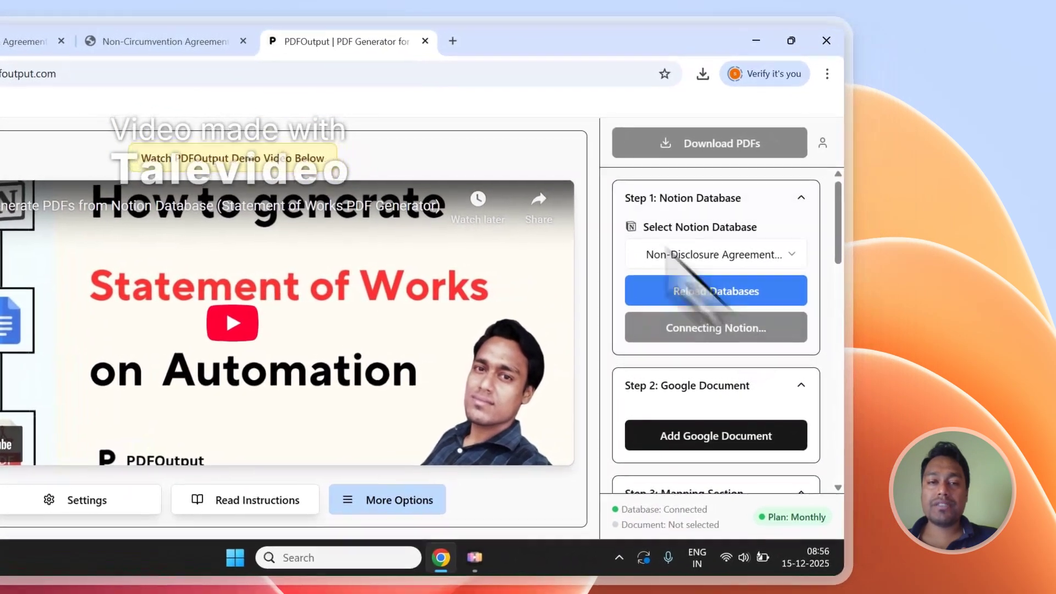
- Copy the page title "Non-Circumvention Agreement Form" from the Notion page with the form responses
{"action": "left_click", "coordinate": [159, 41]}
{"action": "scroll", "coordinate": [237, 308], "scroll_direction": "up", "scroll_amount": 3}
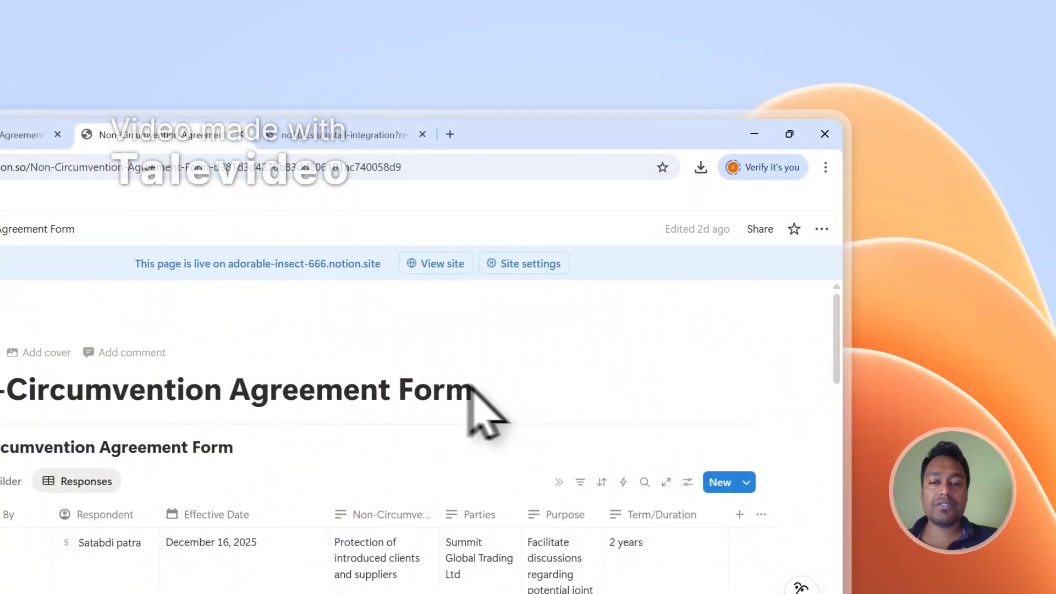
{"action": "left_click_drag", "start_coordinate": [470, 388], "coordinate": [0, 392]}
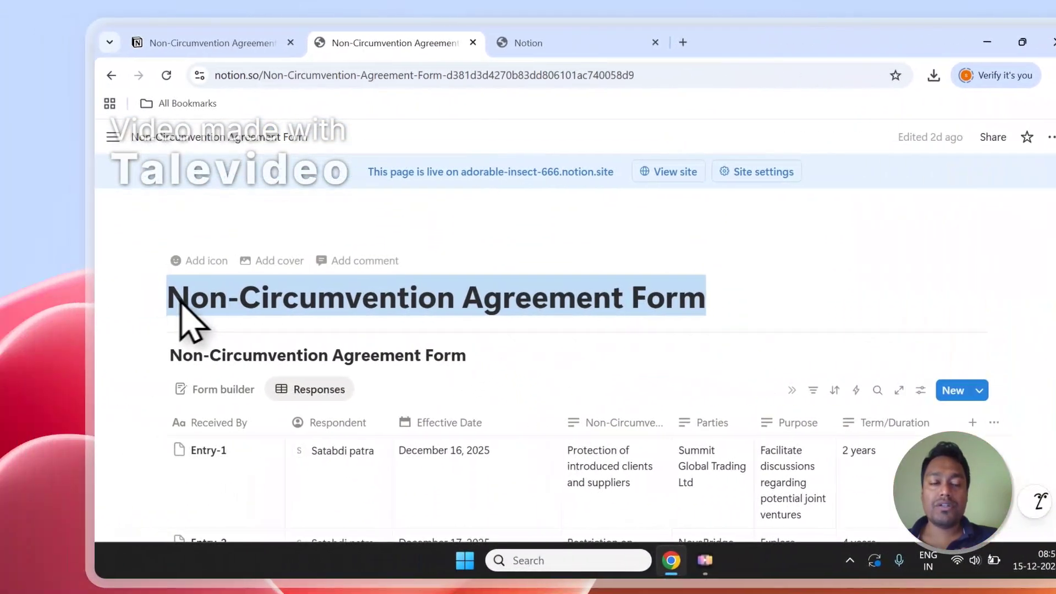
{"action": "right_click", "coordinate": [247, 305]}
{"action": "left_click", "coordinate": [275, 246]}
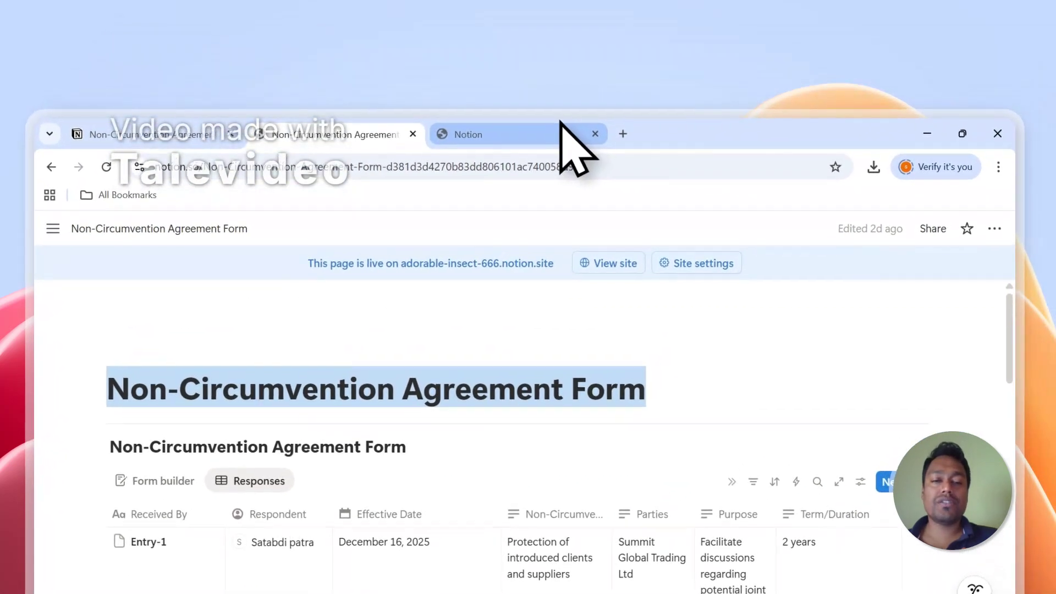
- In Notion's access request for PDFOutput, search the pages for "Non-Circumvention Agreement Form" and add the first matching page
{"action": "left_click", "coordinate": [632, 42]}
{"action": "left_click", "coordinate": [605, 549]}
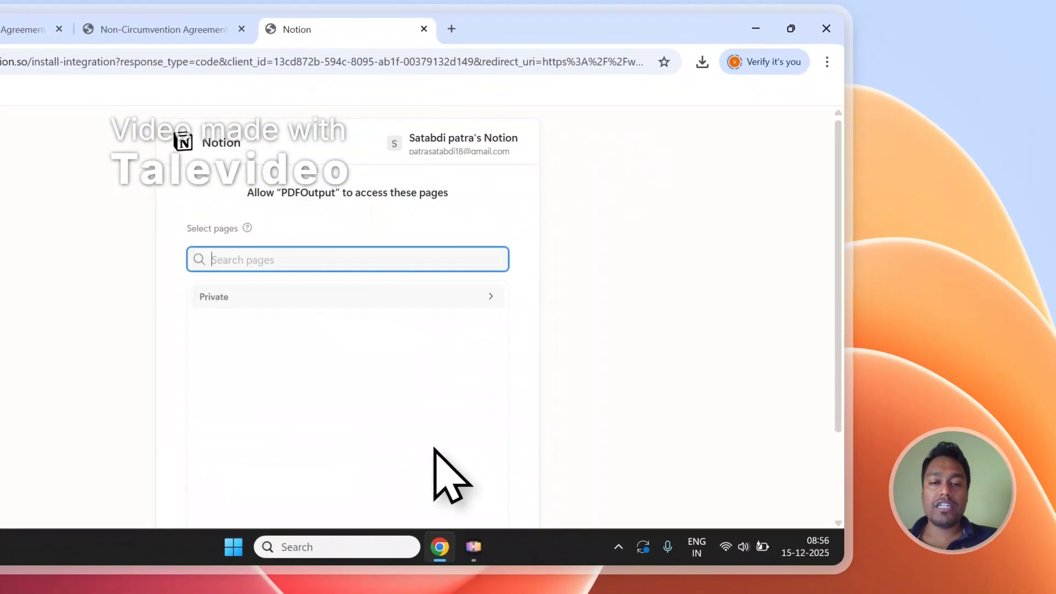
{"action": "right_click", "coordinate": [248, 264]}
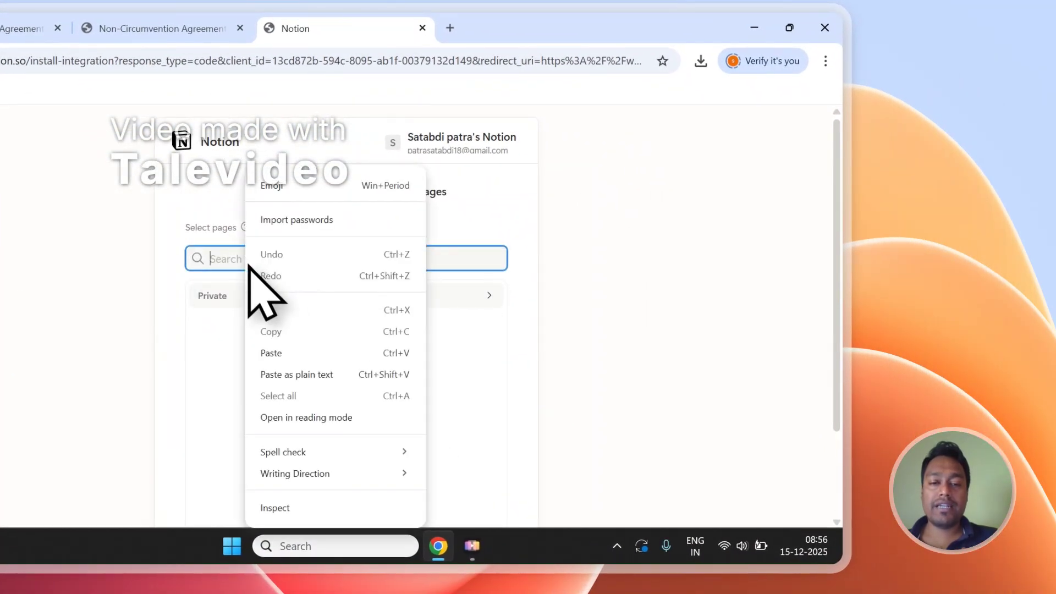
{"action": "left_click", "coordinate": [271, 353]}
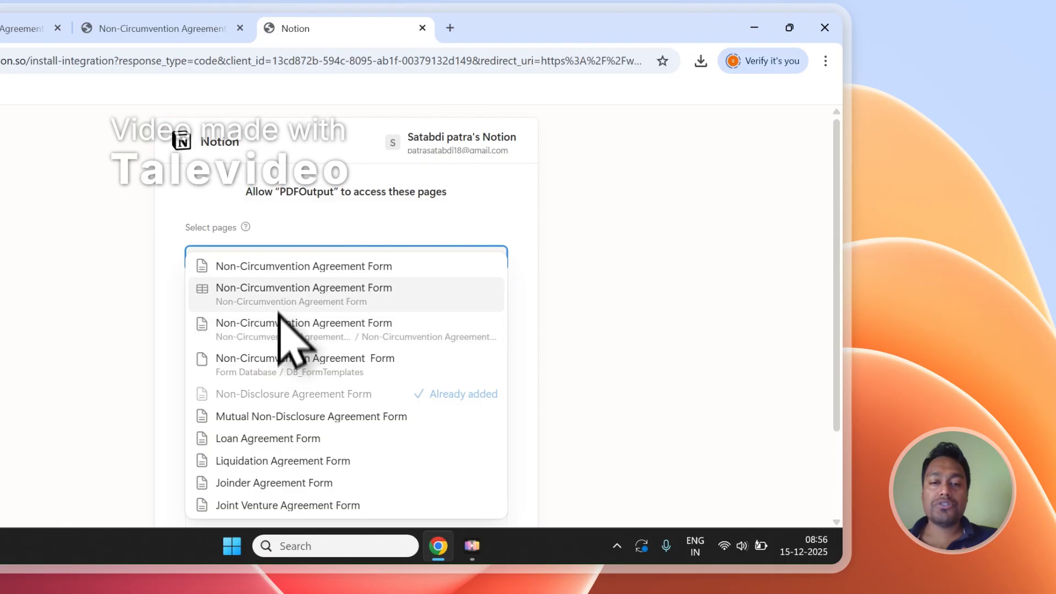
{"action": "left_click", "coordinate": [281, 271]}
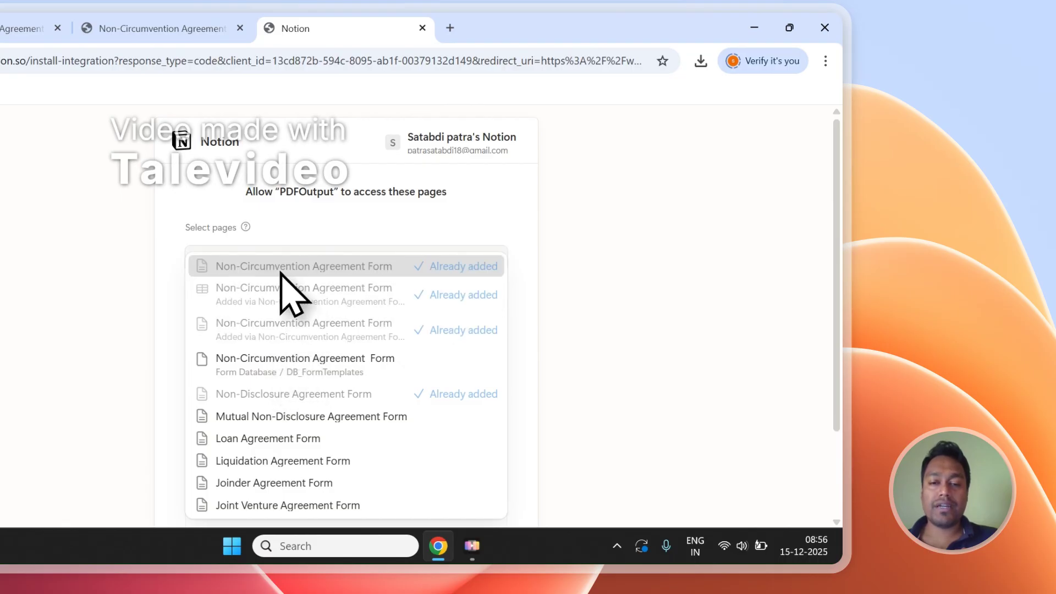
- Review the private pages in the access request, check the form page's title in Notion, and allow PDFOutput access
{"action": "left_click", "coordinate": [448, 211]}
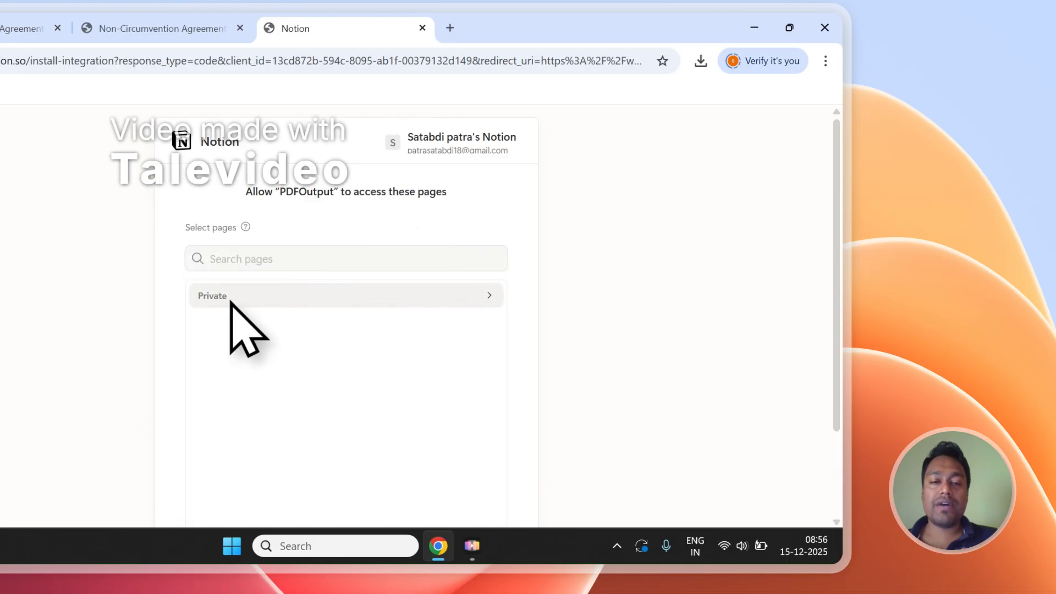
{"action": "left_click", "coordinate": [234, 301]}
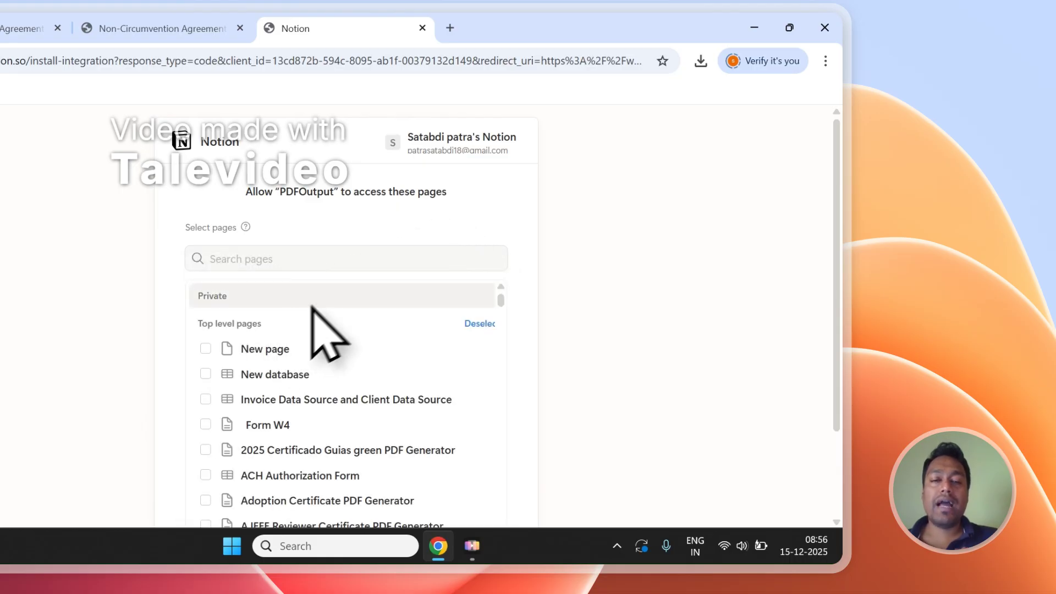
{"action": "left_click", "coordinate": [240, 264]}
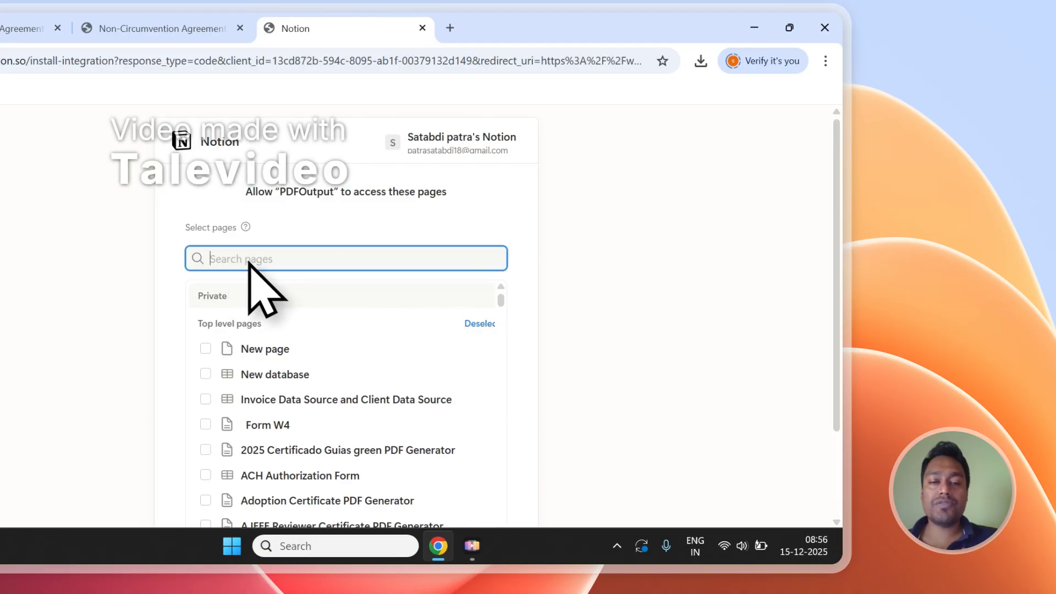
{"action": "scroll", "coordinate": [308, 308], "scroll_direction": "down", "scroll_amount": 2}
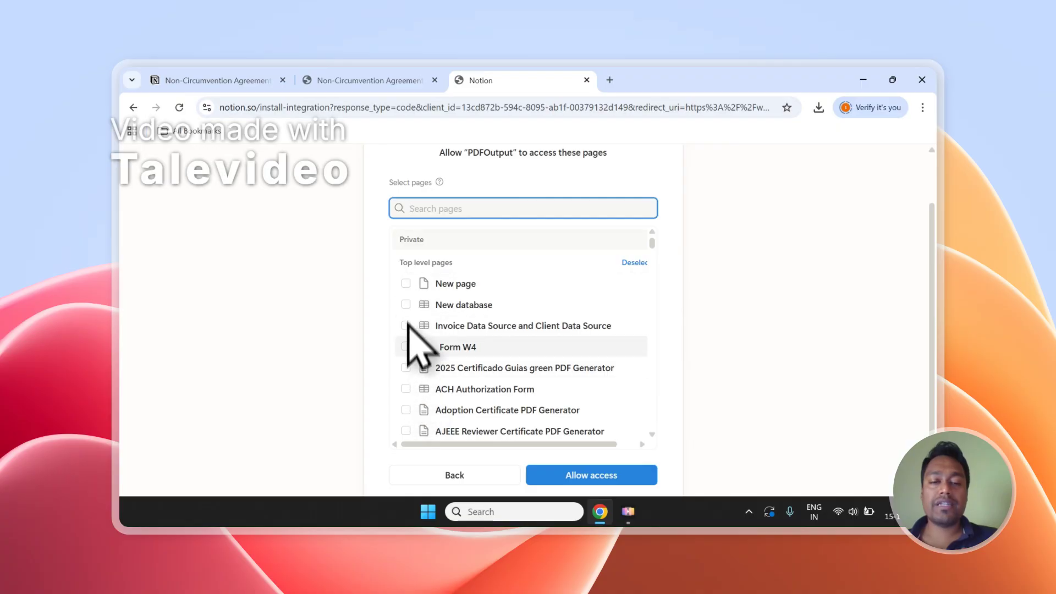
{"action": "scroll", "coordinate": [482, 329], "scroll_direction": "up", "scroll_amount": 1}
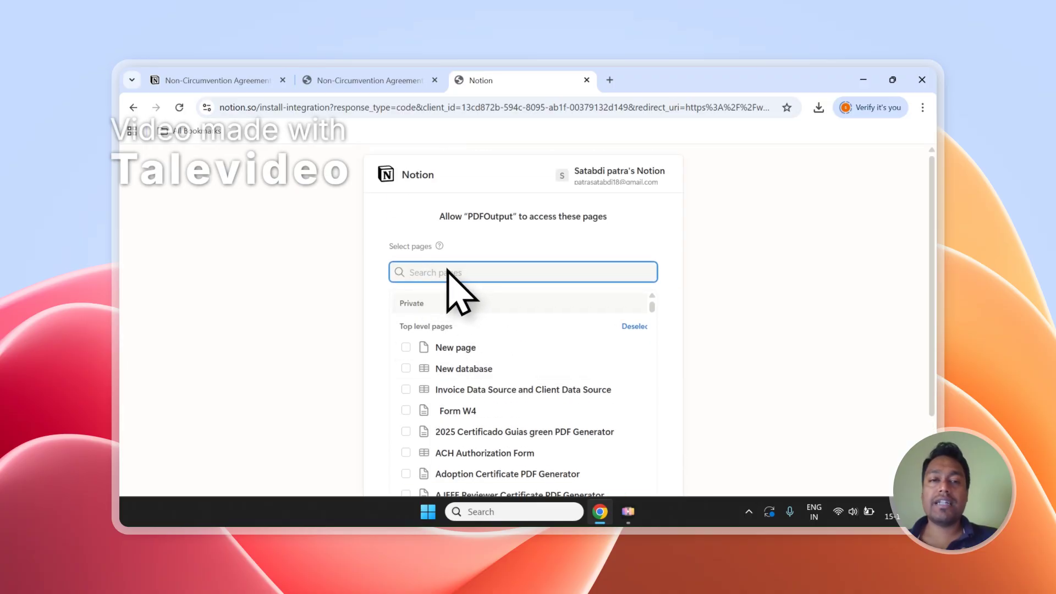
{"action": "left_click", "coordinate": [370, 81]}
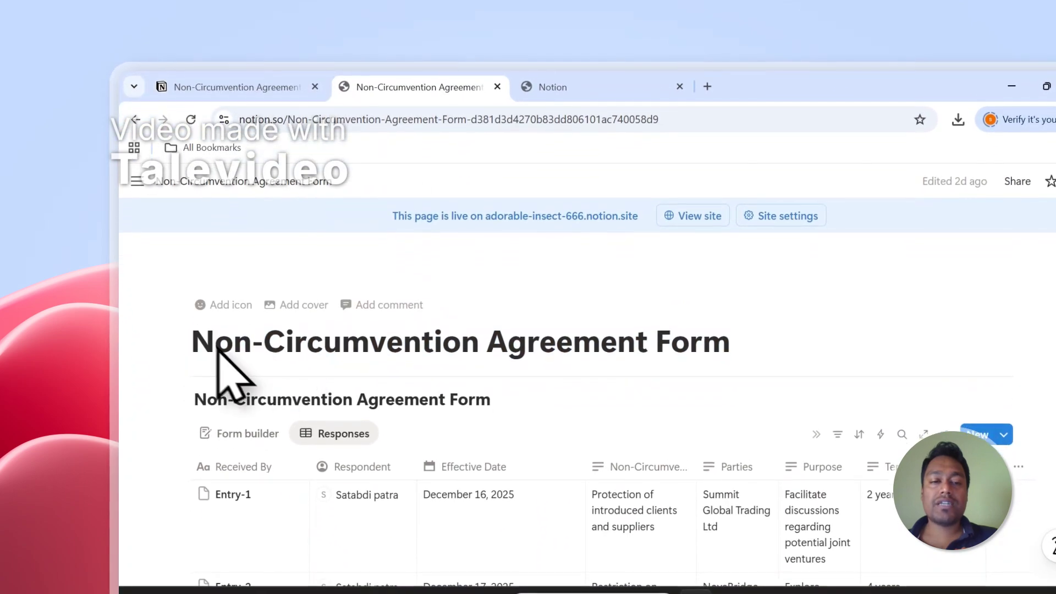
{"action": "left_click_drag", "start_coordinate": [192, 342], "coordinate": [703, 344]}
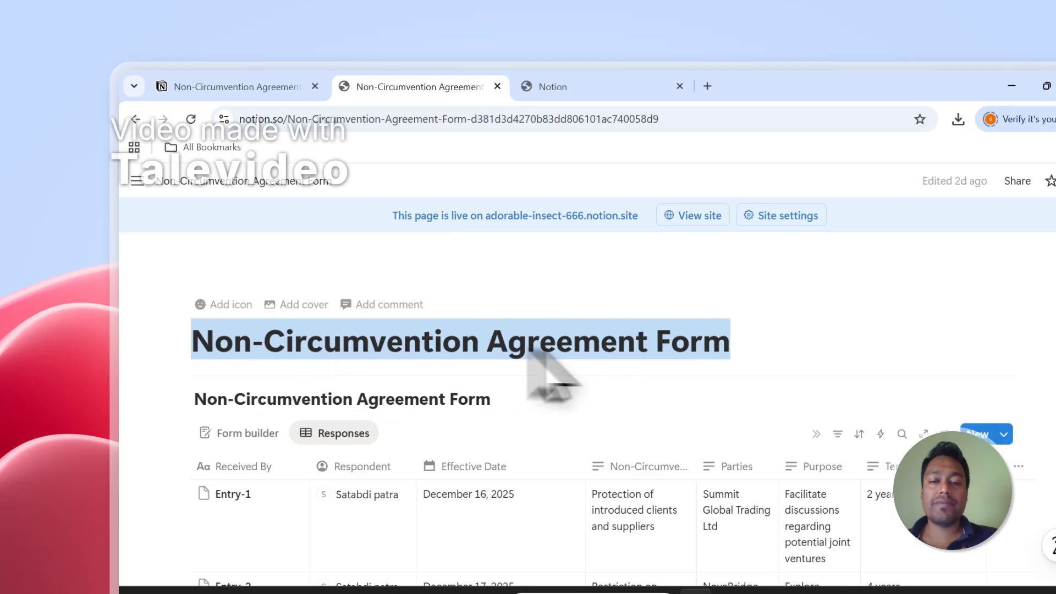
{"action": "left_click", "coordinate": [567, 77]}
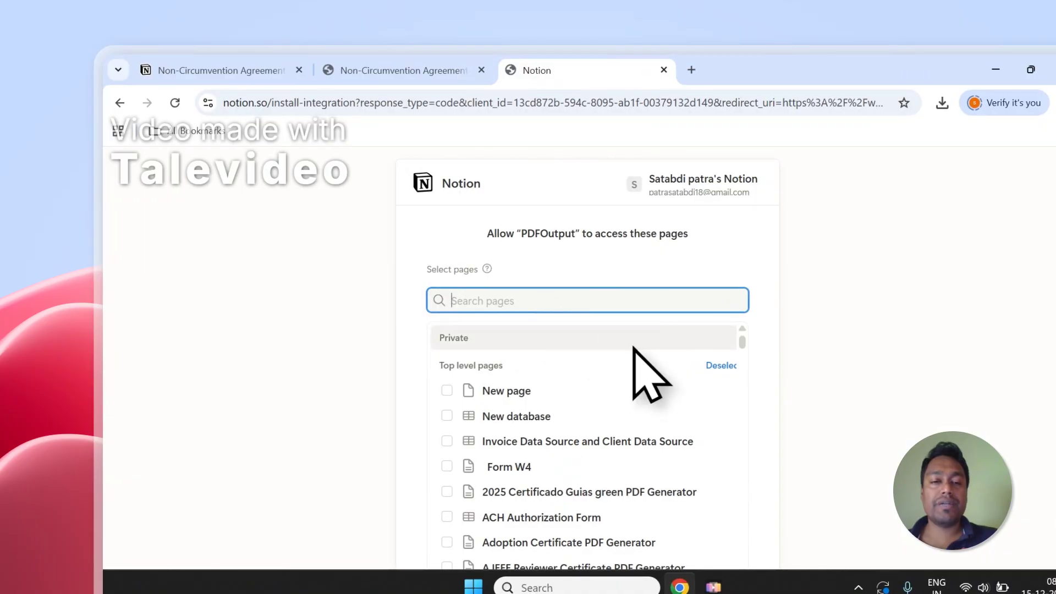
{"action": "scroll", "coordinate": [842, 341], "scroll_direction": "down", "scroll_amount": 2}
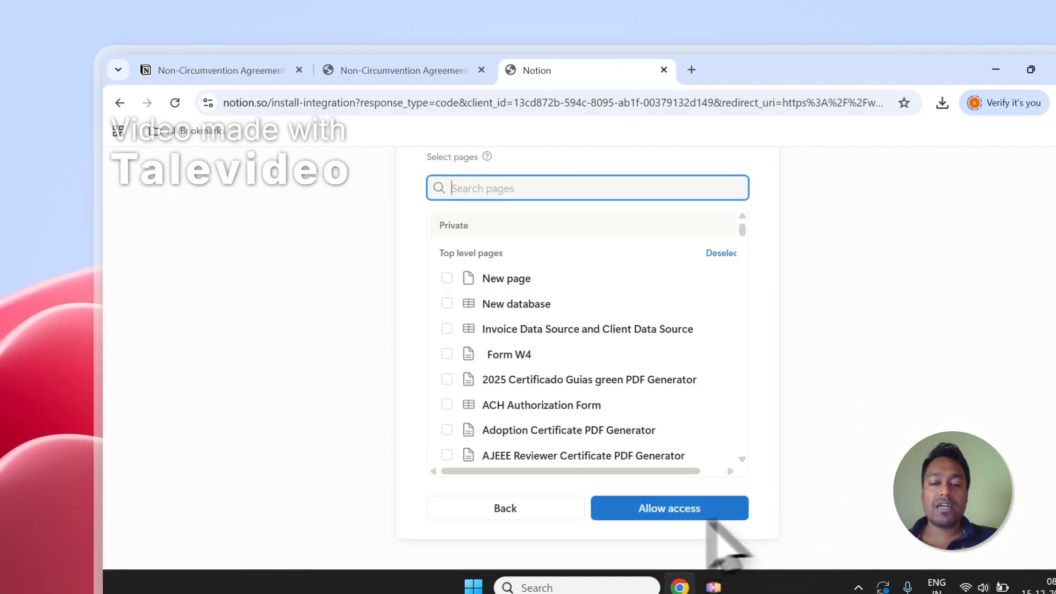
{"action": "left_click", "coordinate": [670, 514]}
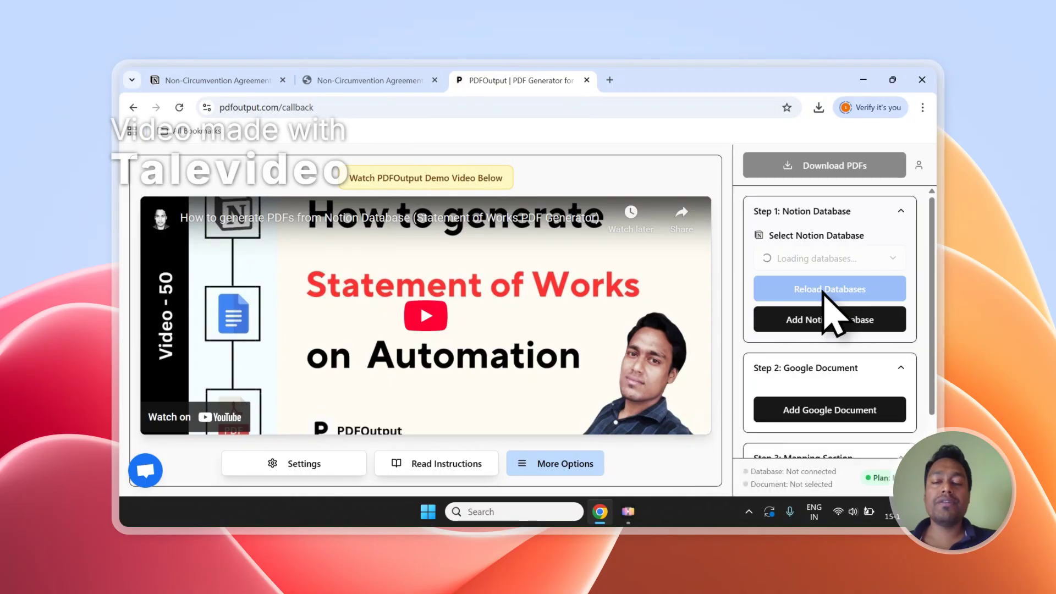
- Select "Non-Circumvention Agreement Form" as the Notion database in PDFOutput and review its properties in the mapping section
{"action": "left_click", "coordinate": [825, 262]}
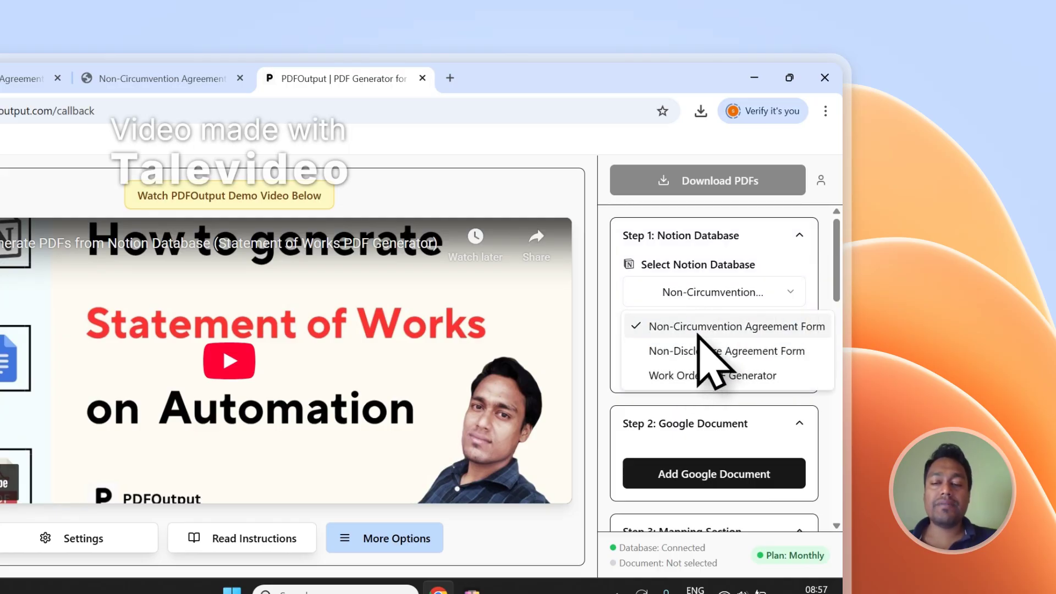
{"action": "left_click", "coordinate": [693, 333]}
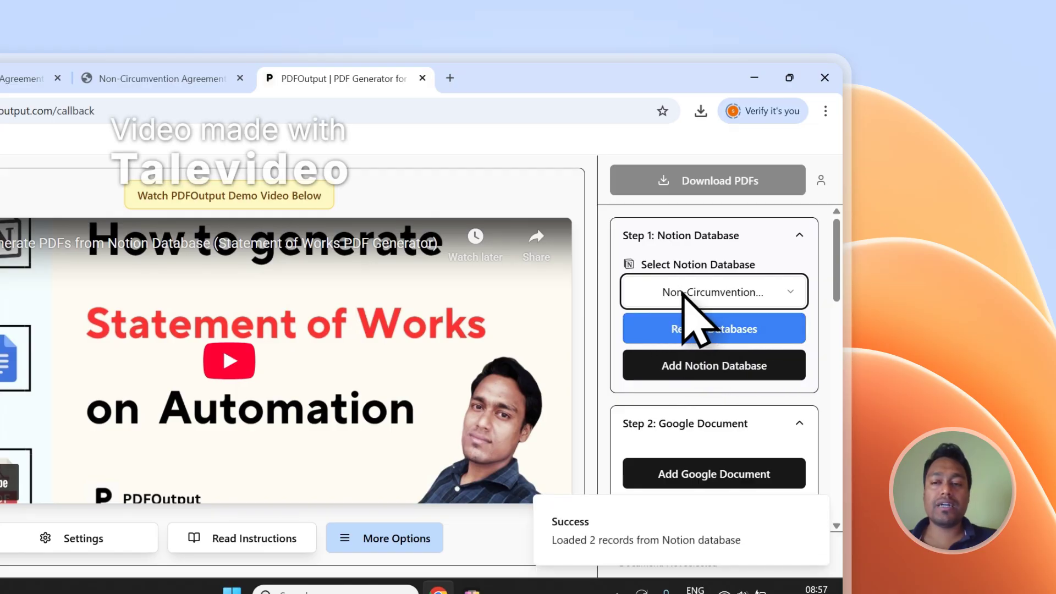
{"action": "left_click_drag", "start_coordinate": [839, 259], "coordinate": [766, 391]}
{"action": "scroll", "coordinate": [744, 341], "scroll_direction": "down", "scroll_amount": 4}
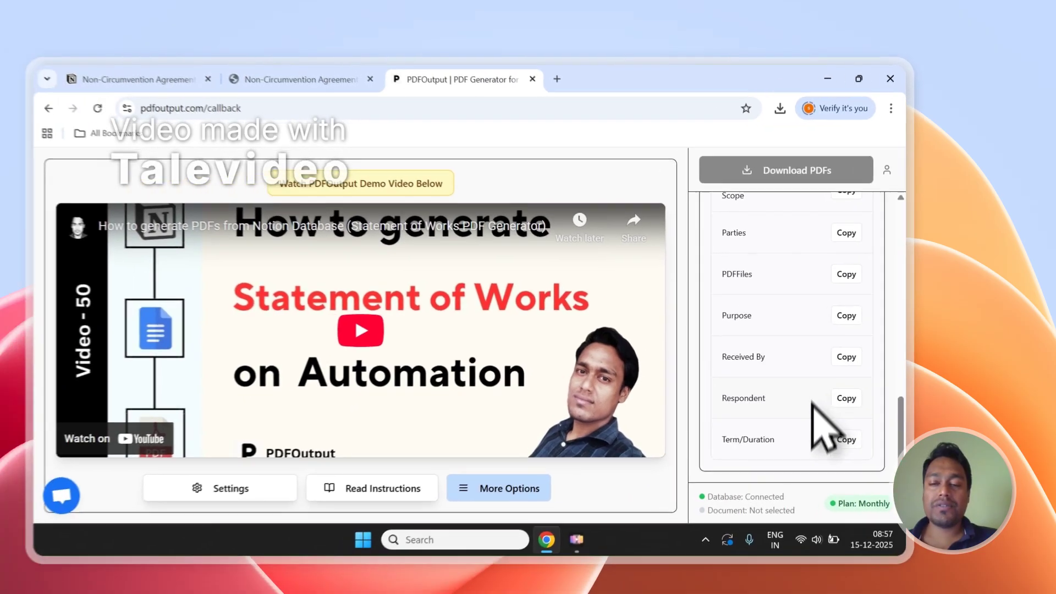
{"action": "scroll", "coordinate": [753, 385], "scroll_direction": "up", "scroll_amount": 2}
{"action": "scroll", "coordinate": [847, 402], "scroll_direction": "up", "scroll_amount": 3}
{"action": "scroll", "coordinate": [847, 401], "scroll_direction": "down", "scroll_amount": 5}
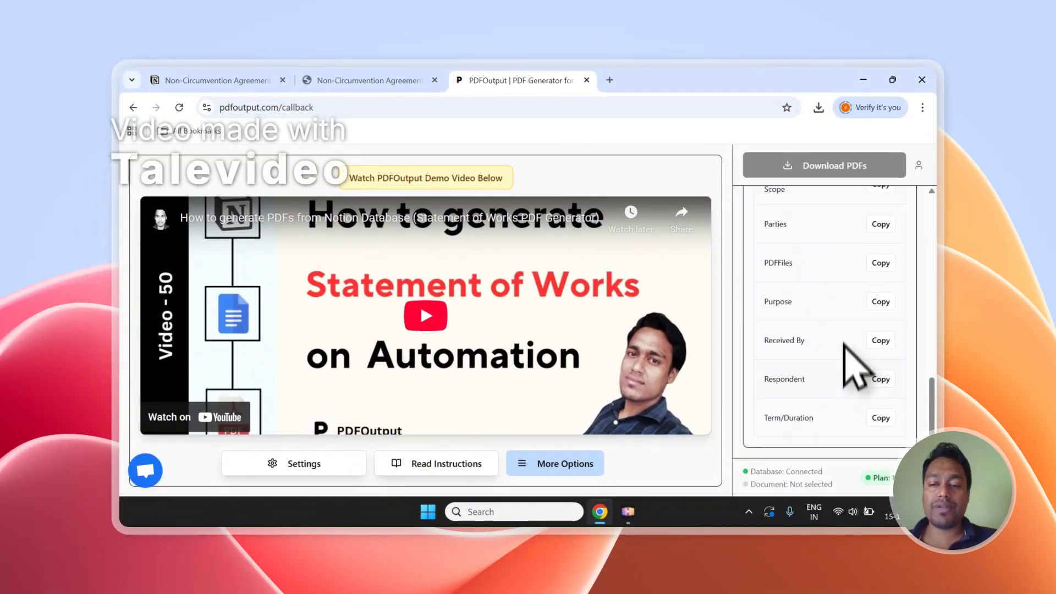
{"action": "scroll", "coordinate": [850, 407], "scroll_direction": "up", "scroll_amount": 8}
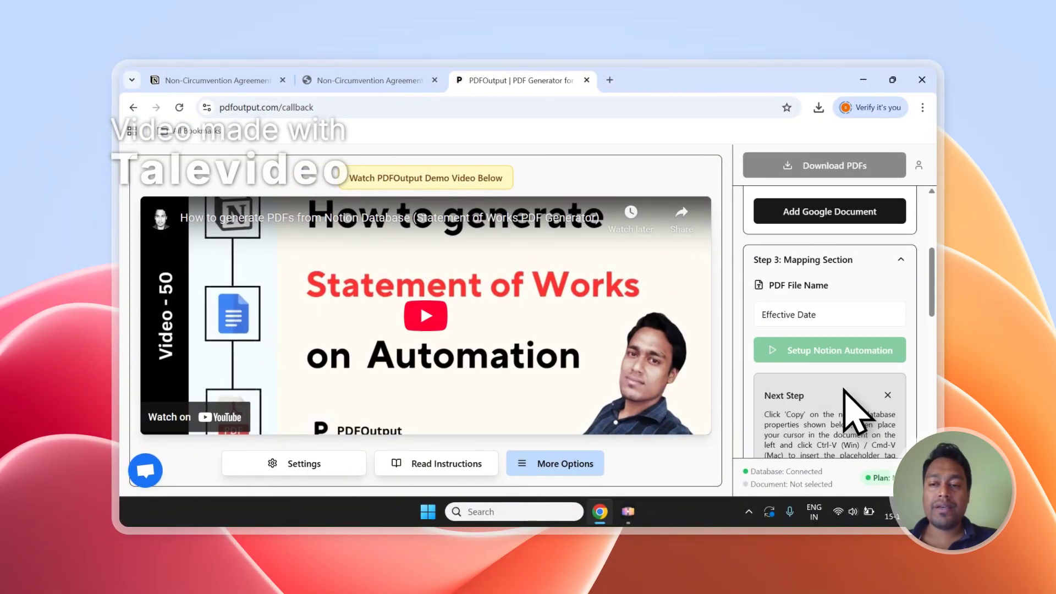
{"action": "scroll", "coordinate": [849, 405], "scroll_direction": "up", "scroll_amount": 3}
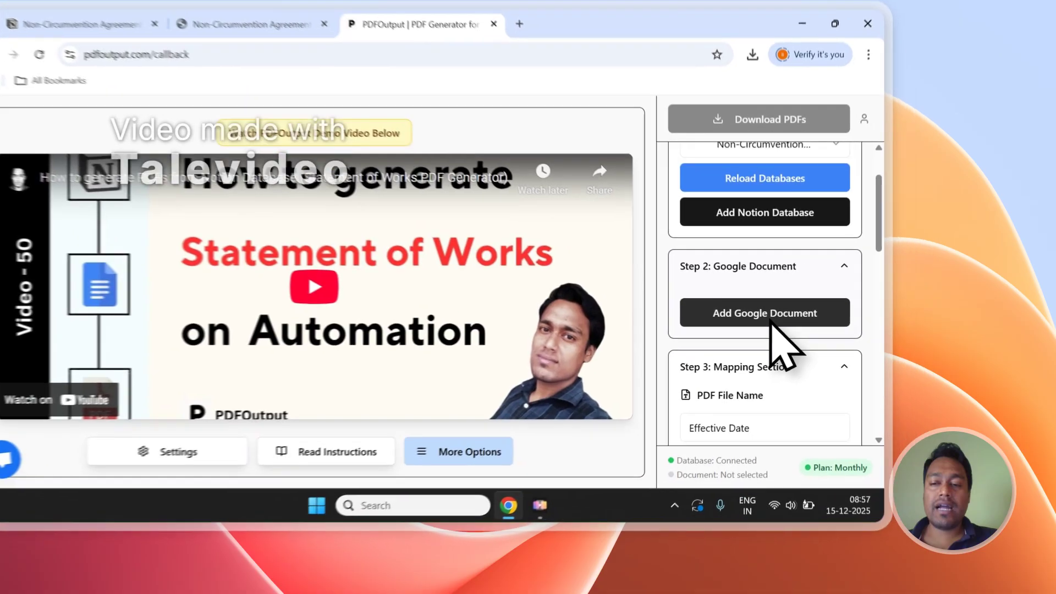
{"action": "left_click", "coordinate": [770, 322]}
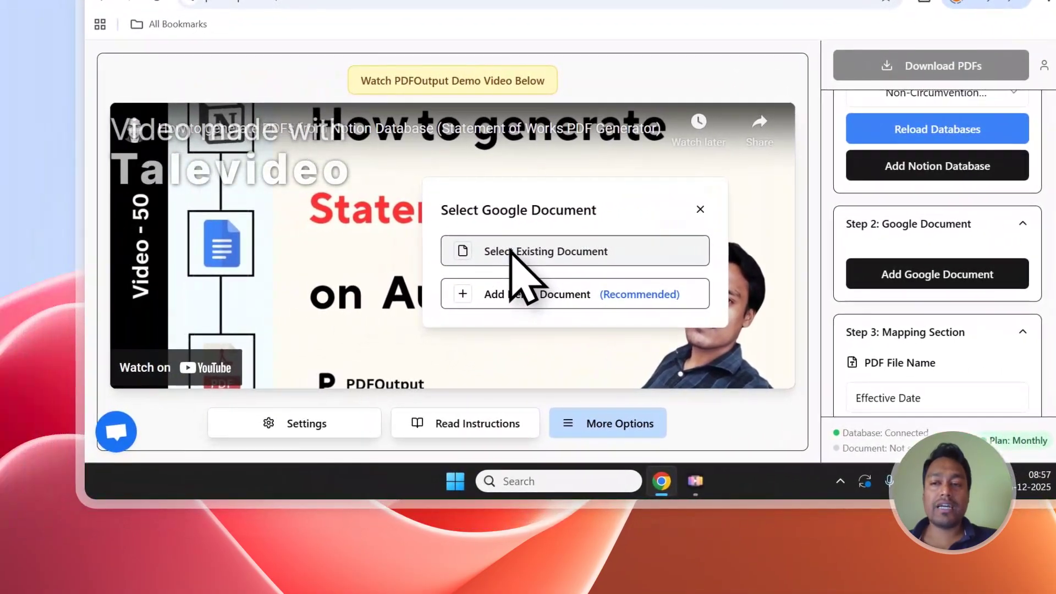
{"action": "left_click", "coordinate": [547, 256]}
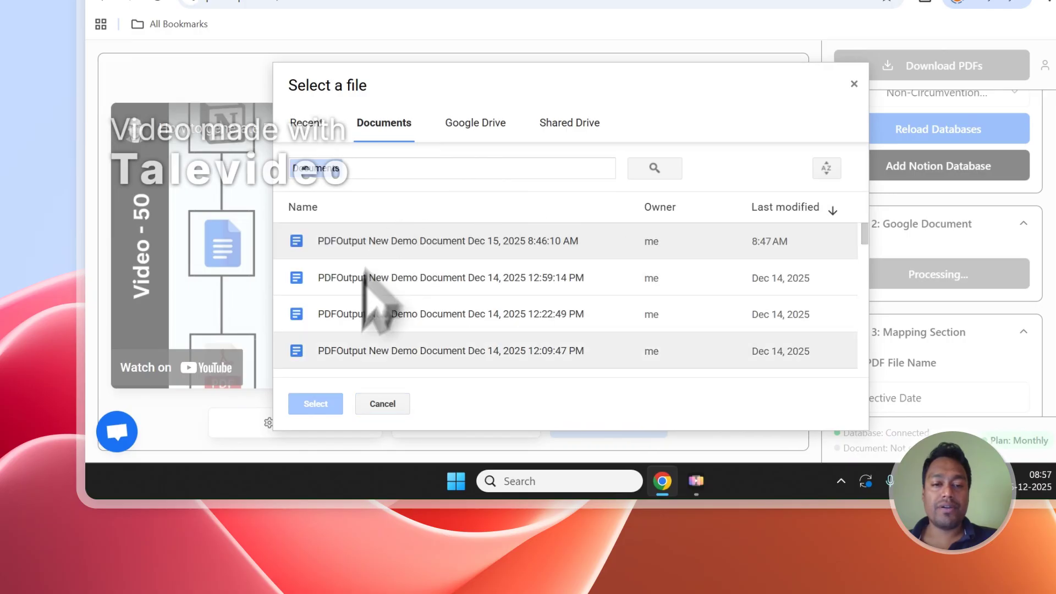
{"action": "left_click", "coordinate": [854, 84]}
- Add a new demo document as the Google Docs template
{"action": "left_click", "coordinate": [899, 278]}
{"action": "left_click", "coordinate": [556, 296]}
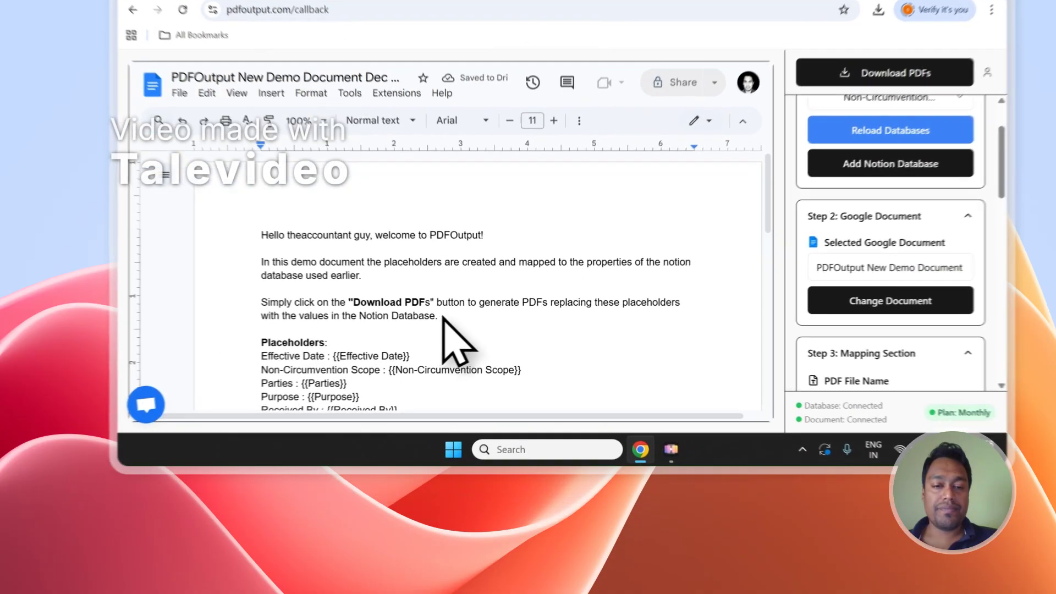
- Delete the welcome and instruction paragraphs above the Placeholders heading in the demo document
{"action": "left_click_drag", "start_coordinate": [414, 388], "coordinate": [250, 338]}
{"action": "left_click_drag", "start_coordinate": [385, 205], "coordinate": [278, 140]}
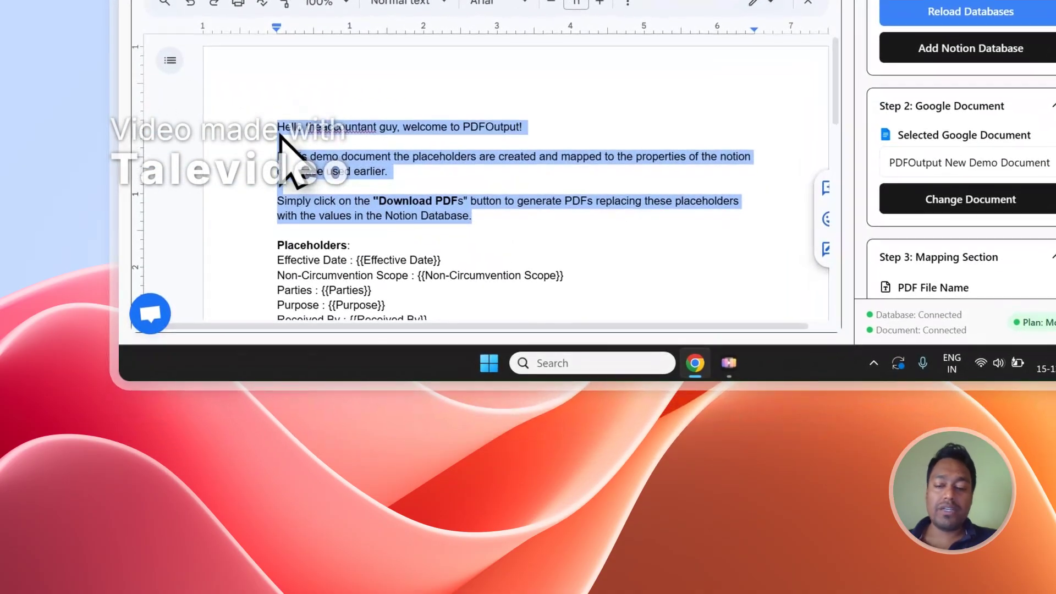
{"action": "key", "text": "BackSpace"}
{"action": "key", "text": "Delete"}
{"action": "key", "text": "Delete"}
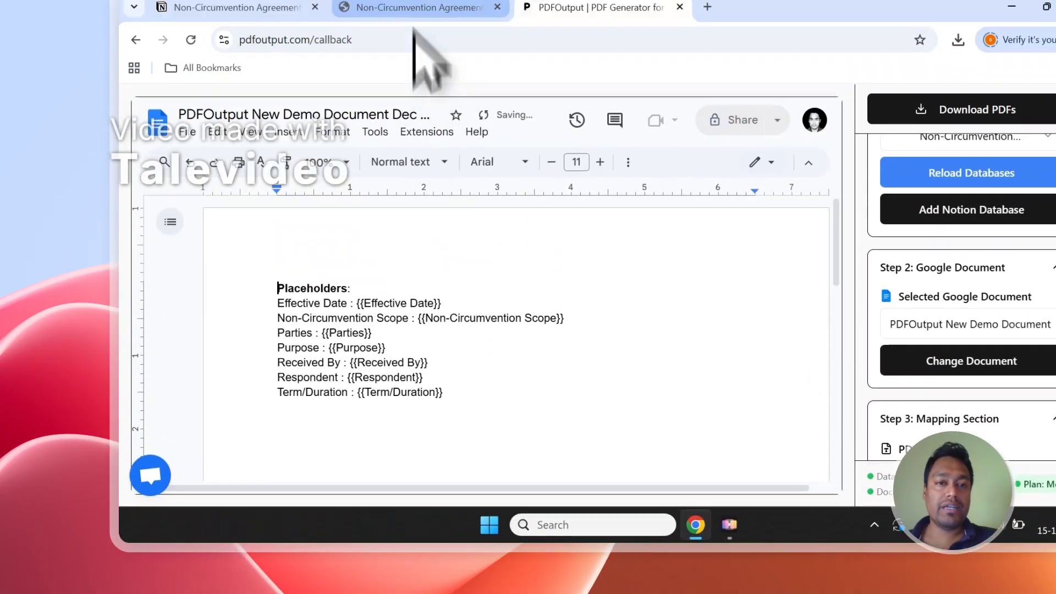
- Compare the placeholders in the demo document with the property columns of the form's responses table in Notion
{"action": "left_click", "coordinate": [415, 13]}
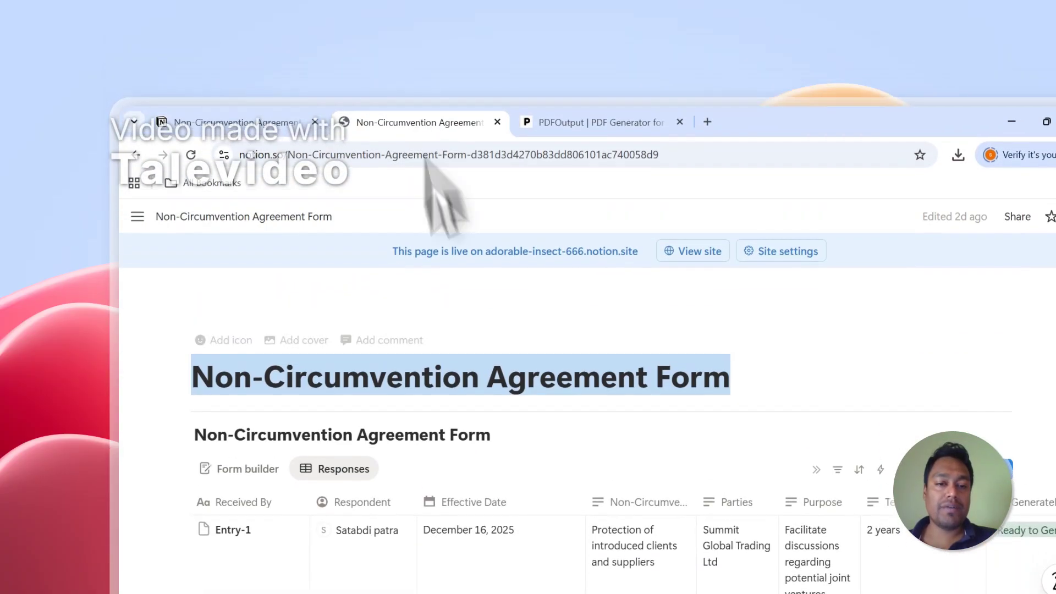
{"action": "scroll", "coordinate": [429, 396], "scroll_direction": "down", "scroll_amount": 2}
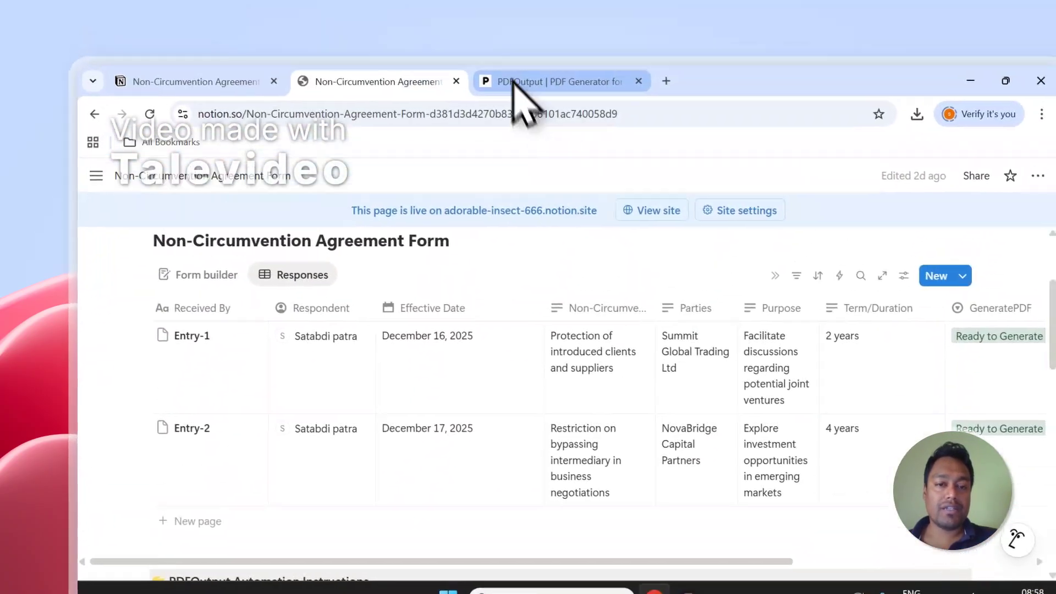
{"action": "left_click", "coordinate": [513, 87]}
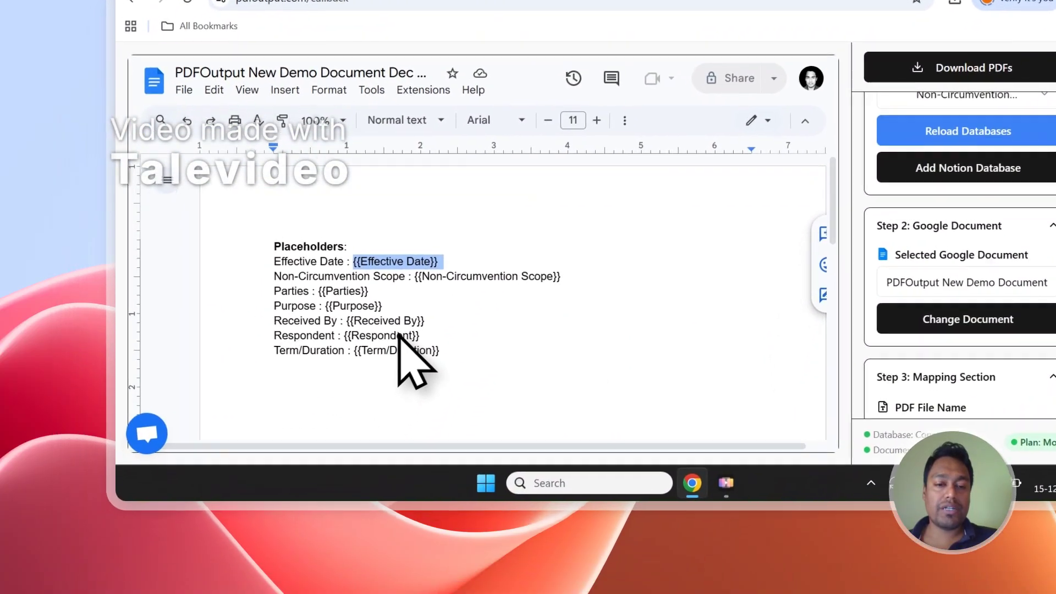
{"action": "left_click", "coordinate": [367, 134]}
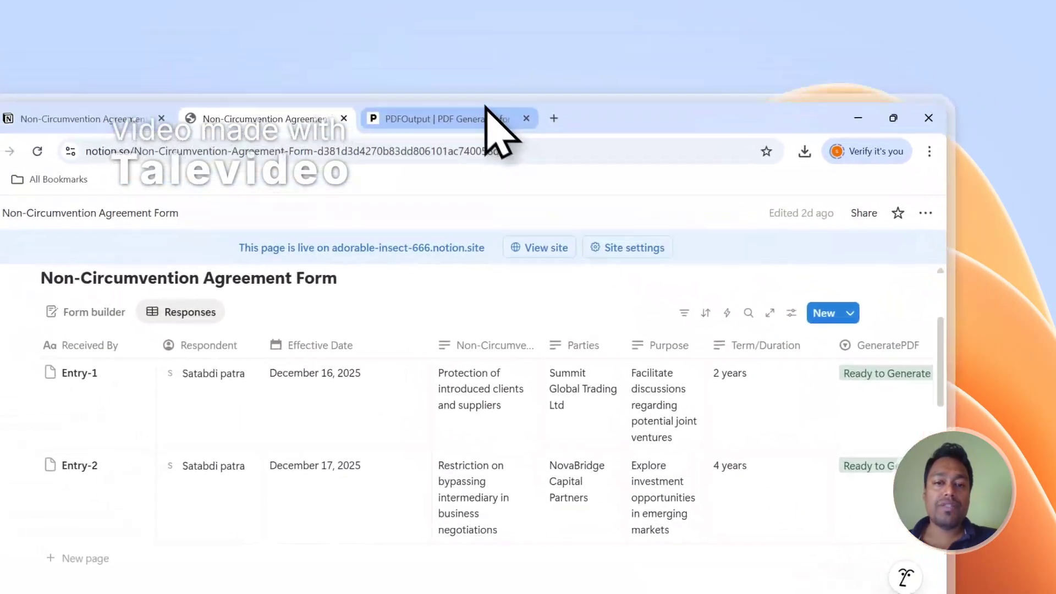
{"action": "left_click", "coordinate": [632, 135]}
{"action": "left_click", "coordinate": [385, 386]}
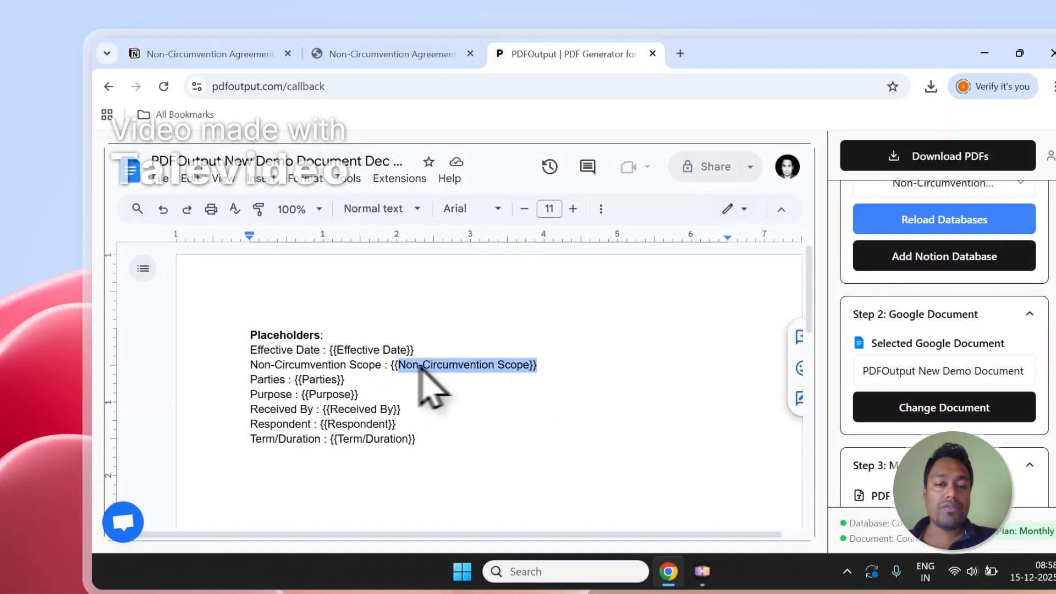
{"action": "left_click", "coordinate": [434, 53]}
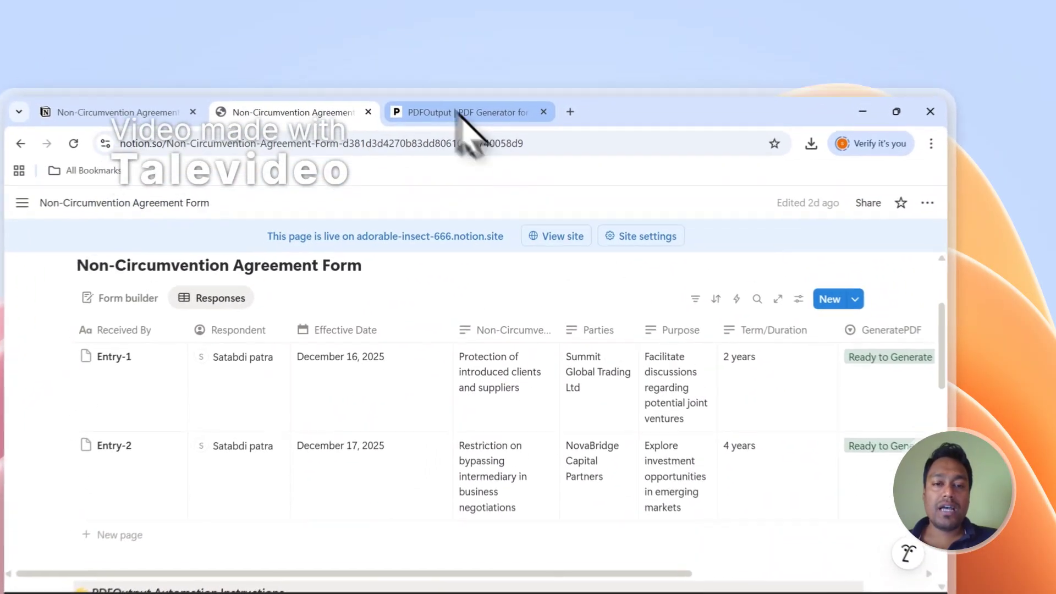
{"action": "left_click", "coordinate": [522, 83]}
- Match the Effective Date and Non-Circumvention Scope placeholders to their columns and values in the Notion responses
{"action": "left_click_drag", "start_coordinate": [361, 323], "coordinate": [396, 325]}
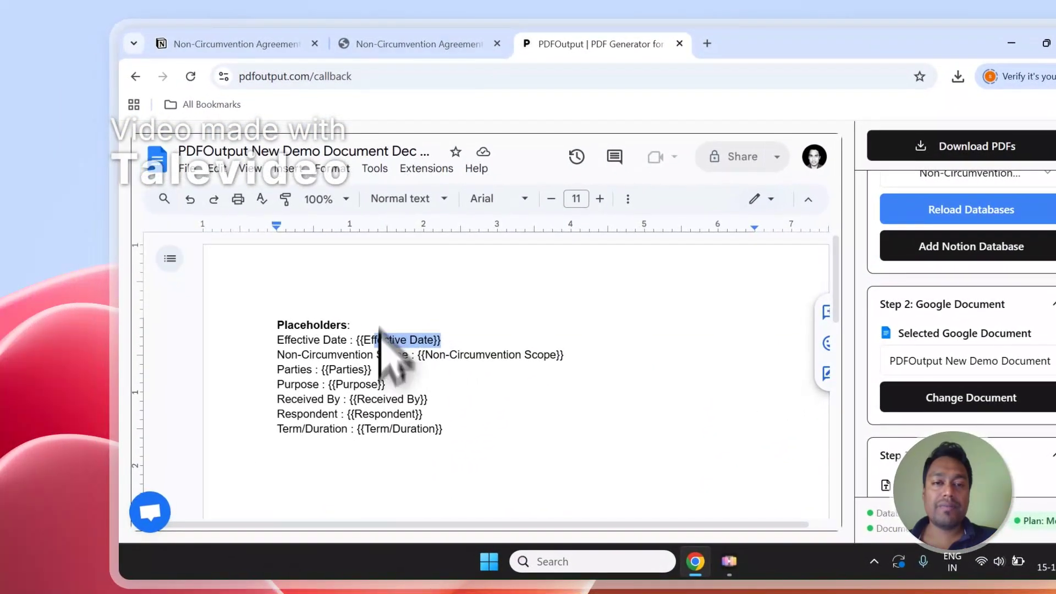
{"action": "left_click", "coordinate": [416, 45]}
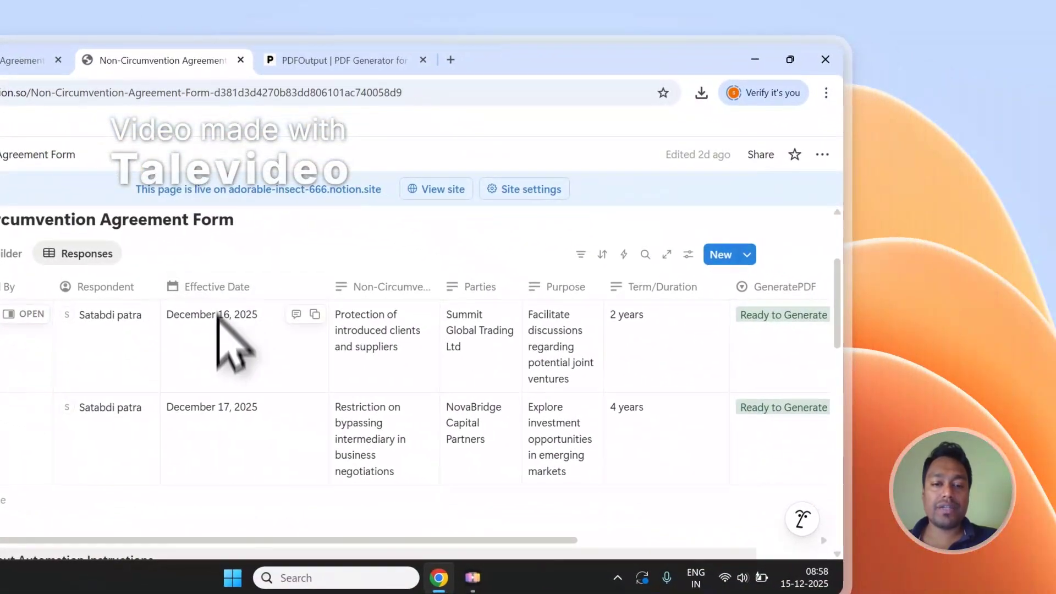
{"action": "left_click", "coordinate": [297, 61]}
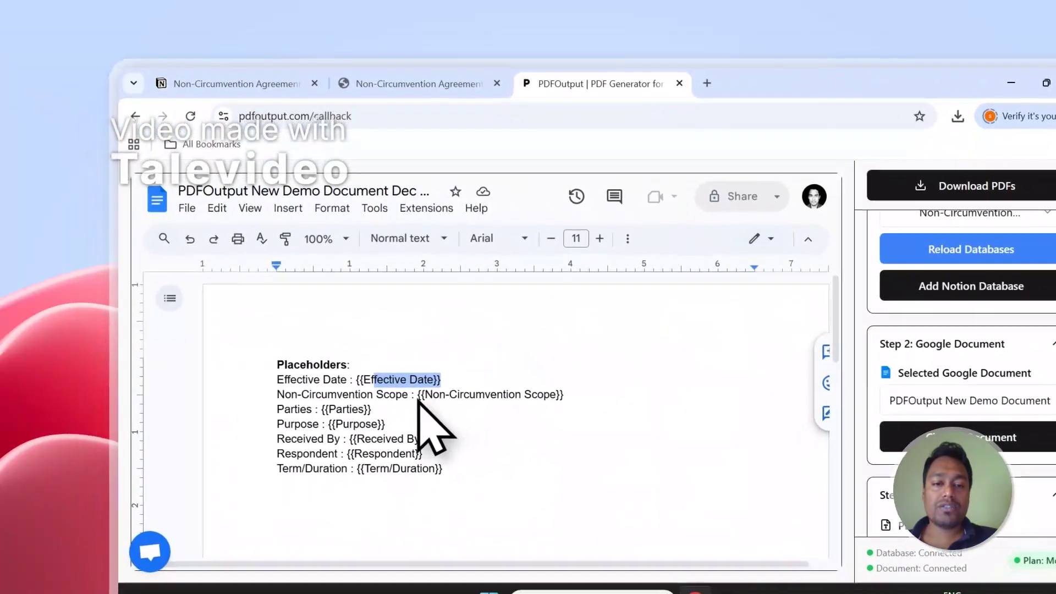
{"action": "left_click_drag", "start_coordinate": [414, 407], "coordinate": [417, 408]}
{"action": "left_click_drag", "start_coordinate": [558, 407], "coordinate": [559, 406]}
{"action": "left_click", "coordinate": [418, 82]}
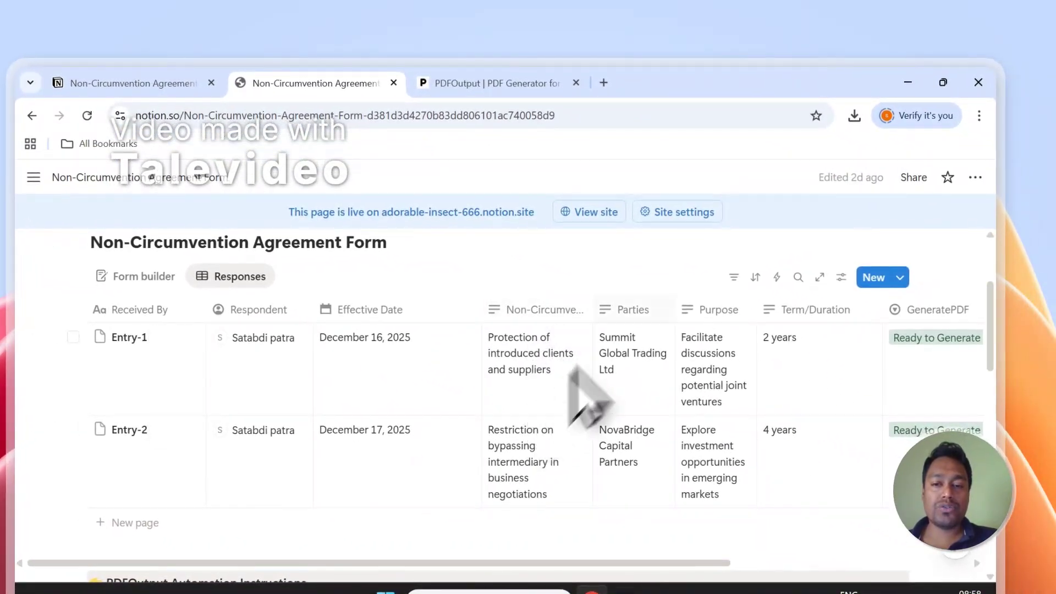
- Copy the Effective Date property's placeholder and insert the line "Date - {{Effective Date}}" below the placeholder list in the document
{"action": "left_click", "coordinate": [489, 83]}
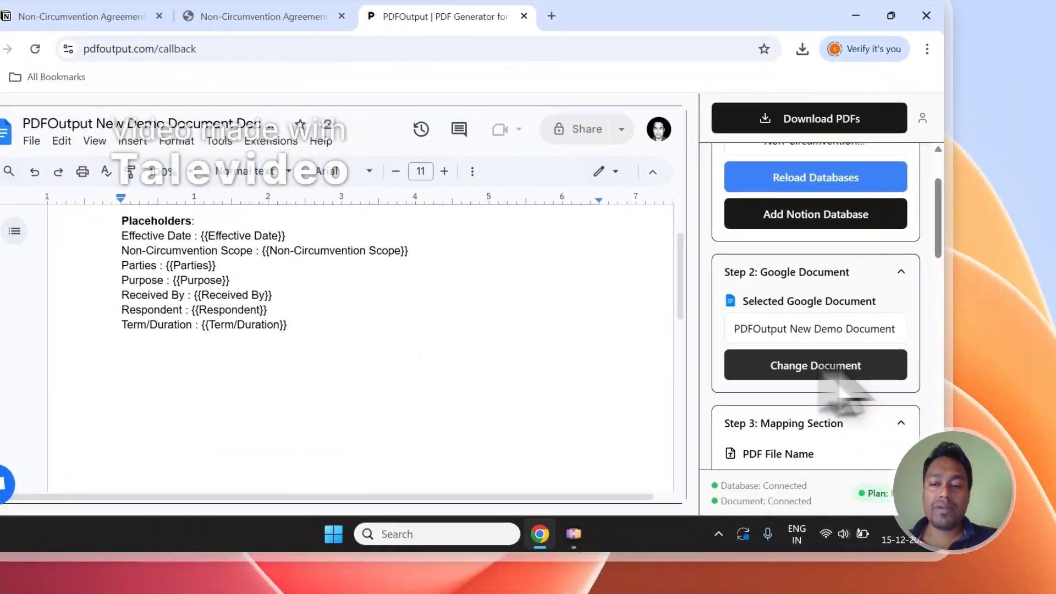
{"action": "scroll", "coordinate": [987, 429], "scroll_direction": "down", "scroll_amount": 5}
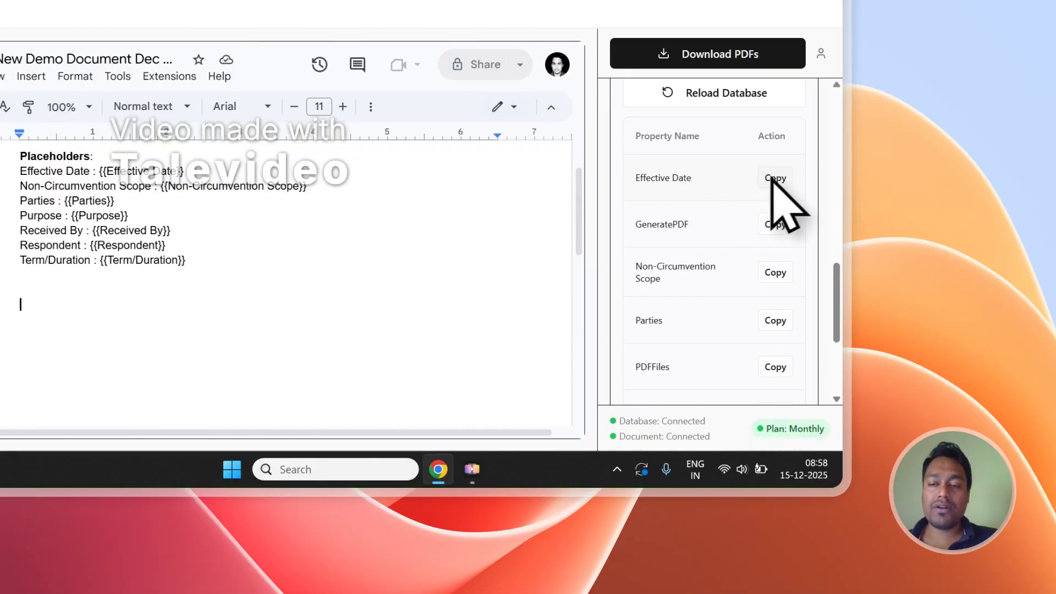
{"action": "left_click", "coordinate": [118, 301]}
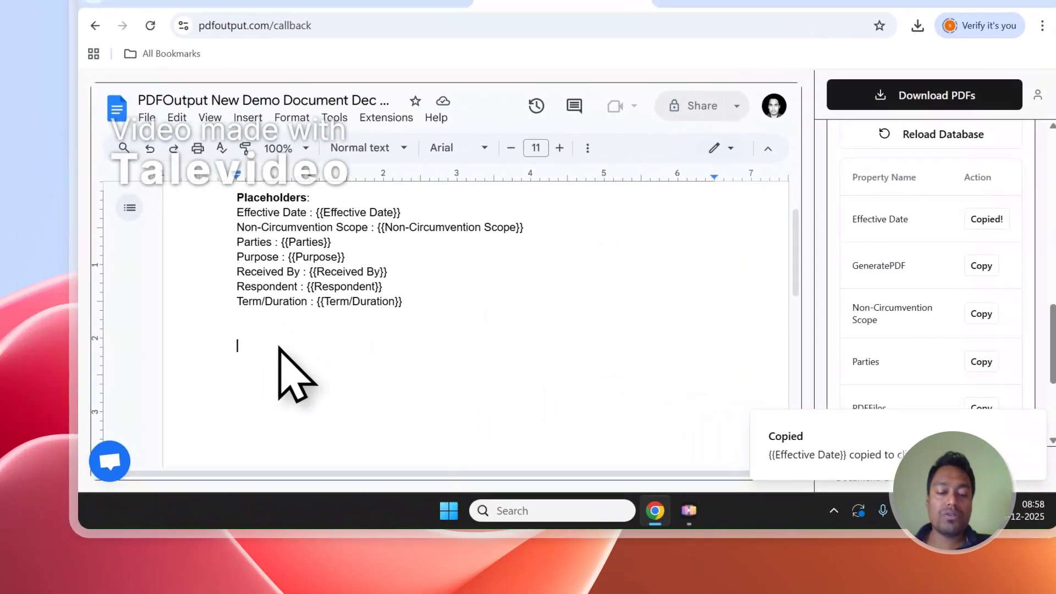
{"action": "type", "text": "Date - {{Effective Date"}
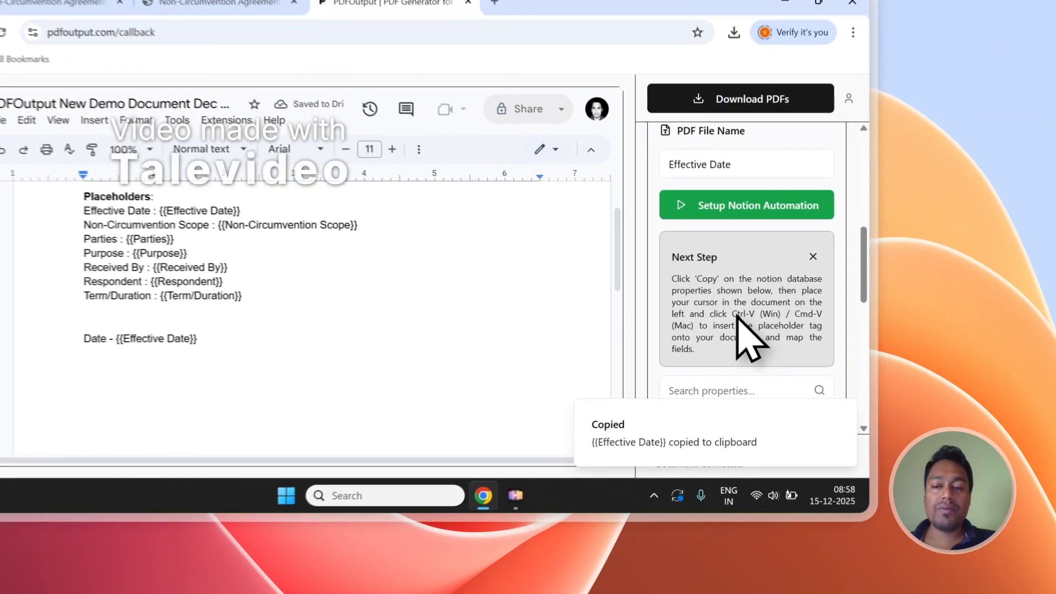
- Copy the Parties property's placeholder and insert {{Parties}} below the "Date - {{Effective Date}}" line, closing up the extra blank line above it
{"action": "left_click_drag", "start_coordinate": [817, 353], "coordinate": [785, 363]}
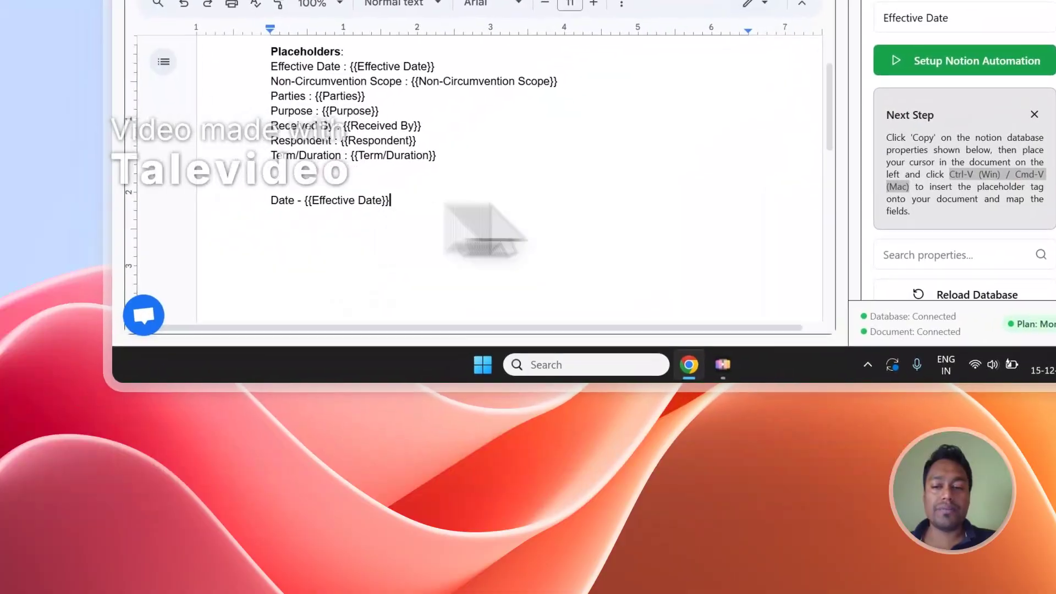
{"action": "scroll", "coordinate": [916, 231], "scroll_direction": "down", "scroll_amount": 5}
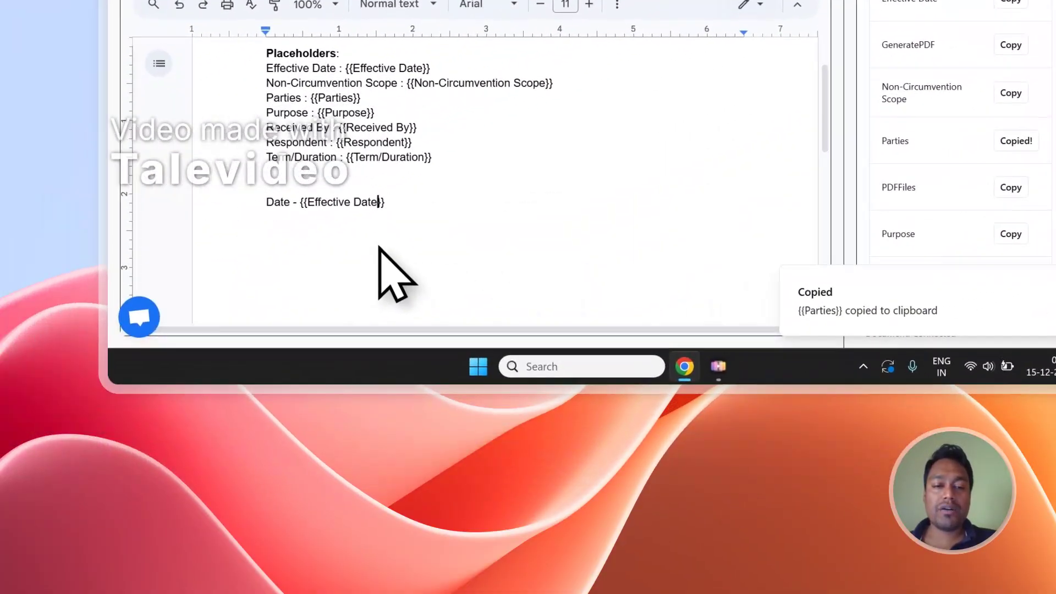
{"action": "left_click", "coordinate": [168, 298]}
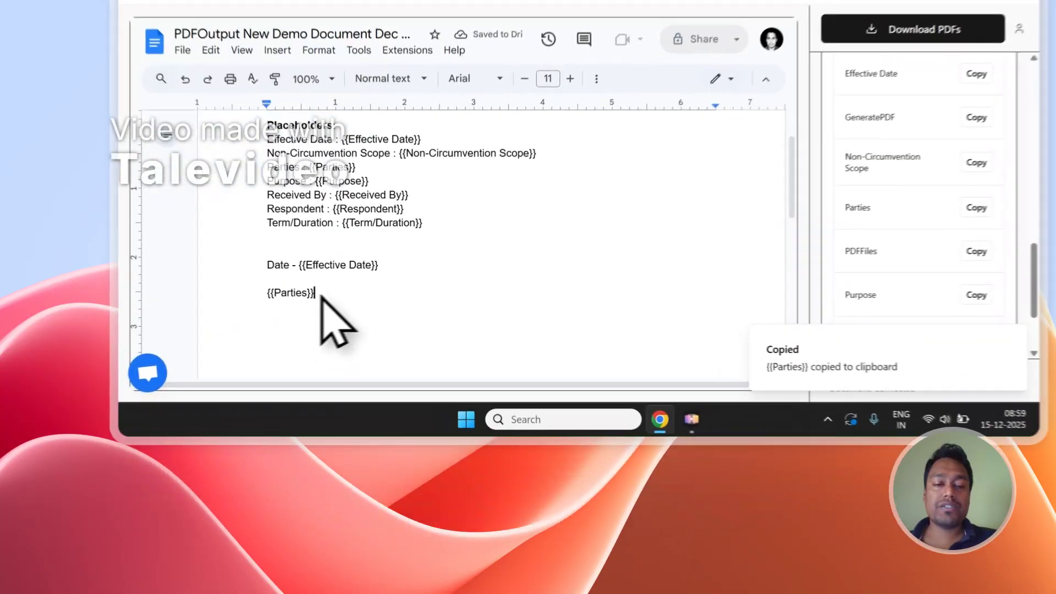
{"action": "left_click_drag", "start_coordinate": [300, 400], "coordinate": [255, 405]}
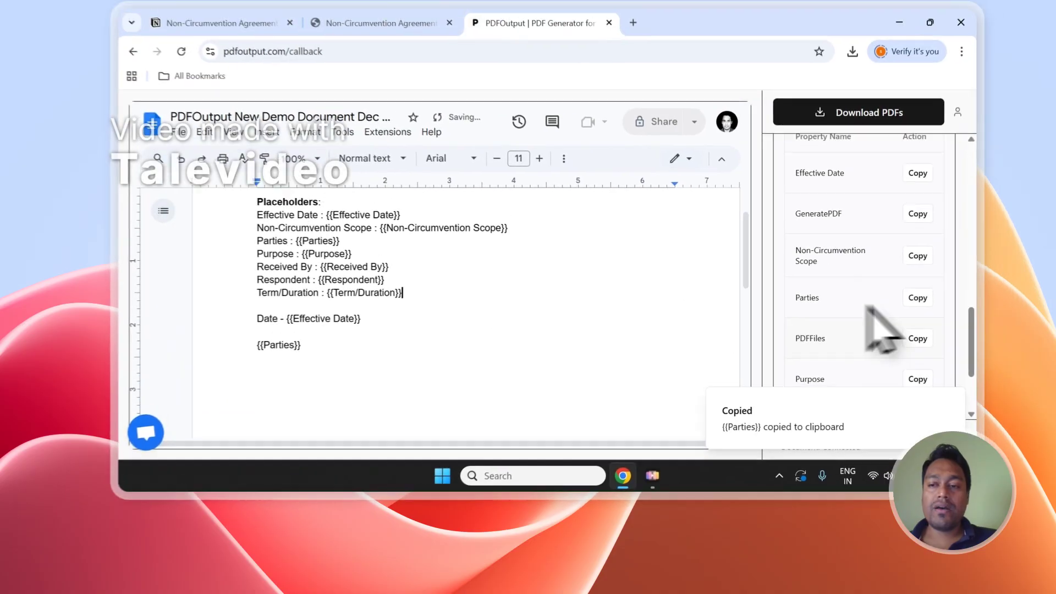
- Check the responses table in Notion and set the PDF file name property in PDFOutput to Parties
{"action": "scroll", "coordinate": [1001, 187], "scroll_direction": "up", "scroll_amount": 10}
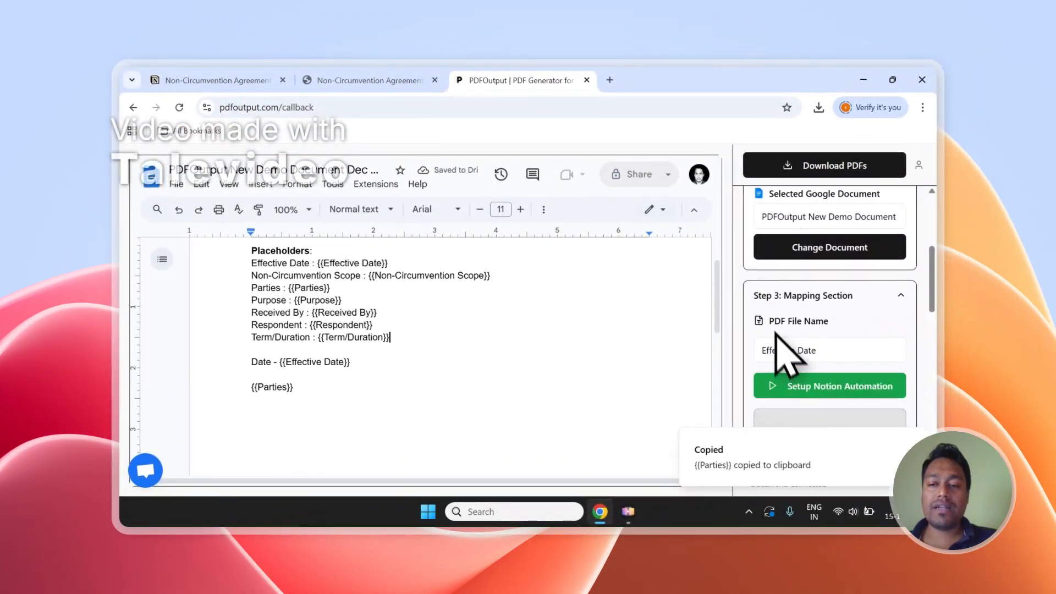
{"action": "left_click", "coordinate": [371, 80]}
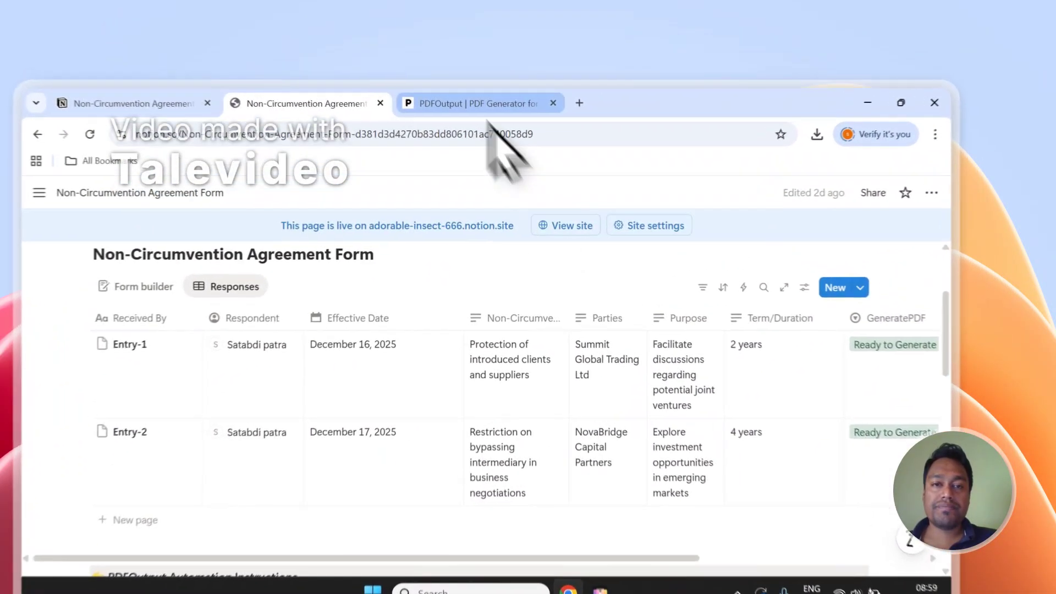
{"action": "left_click", "coordinate": [517, 80]}
{"action": "left_click", "coordinate": [818, 355]}
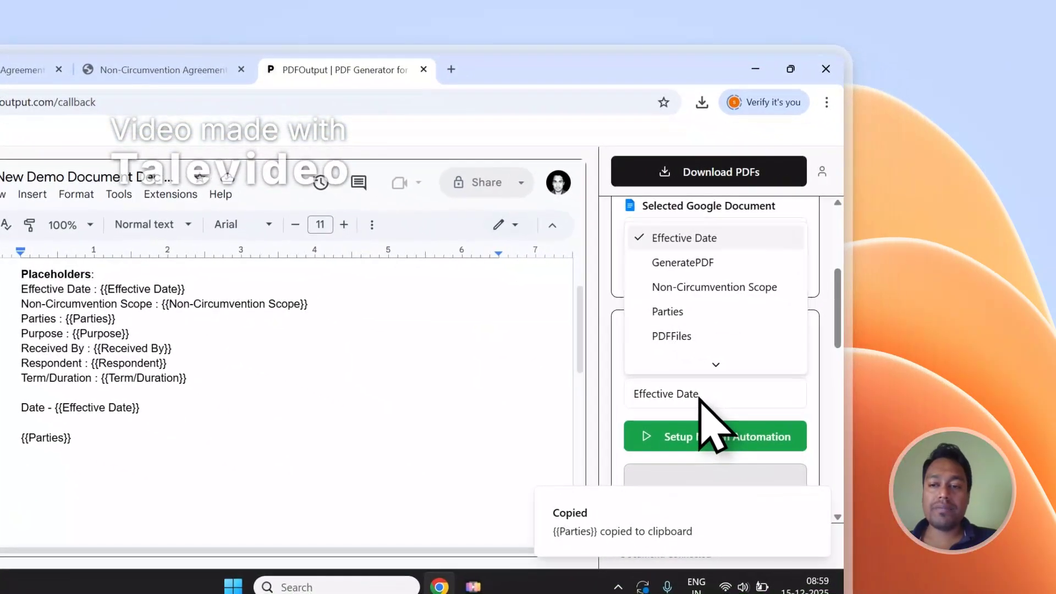
{"action": "scroll", "coordinate": [692, 351], "scroll_direction": "down", "scroll_amount": 2}
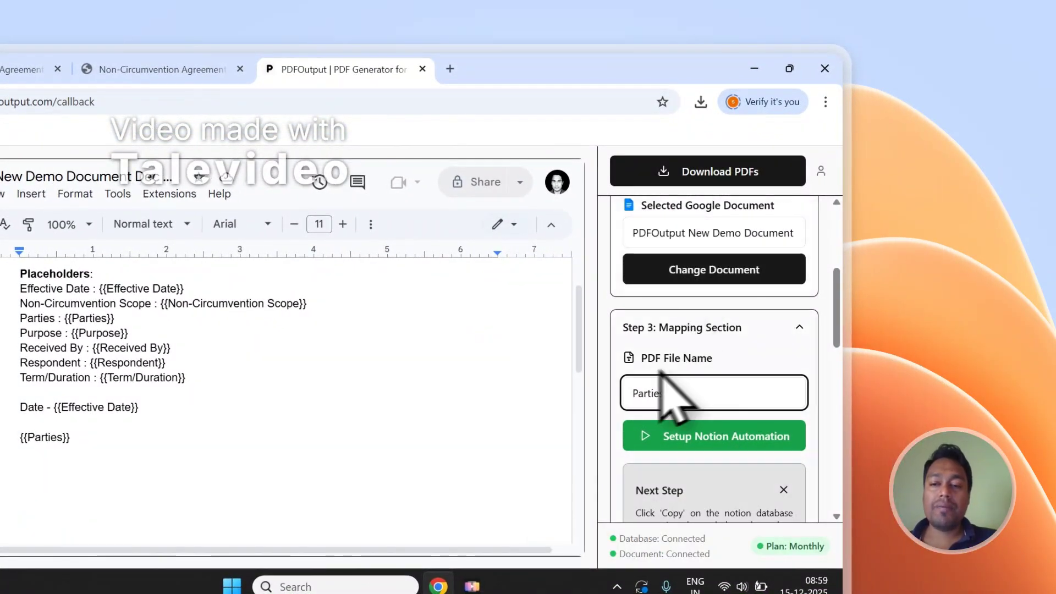
- Generate and download the PDFs for the ready entries, and follow their GeneratePDF and PDFFiles columns in the Notion responses
{"action": "scroll", "coordinate": [684, 386], "scroll_direction": "up", "scroll_amount": 4}
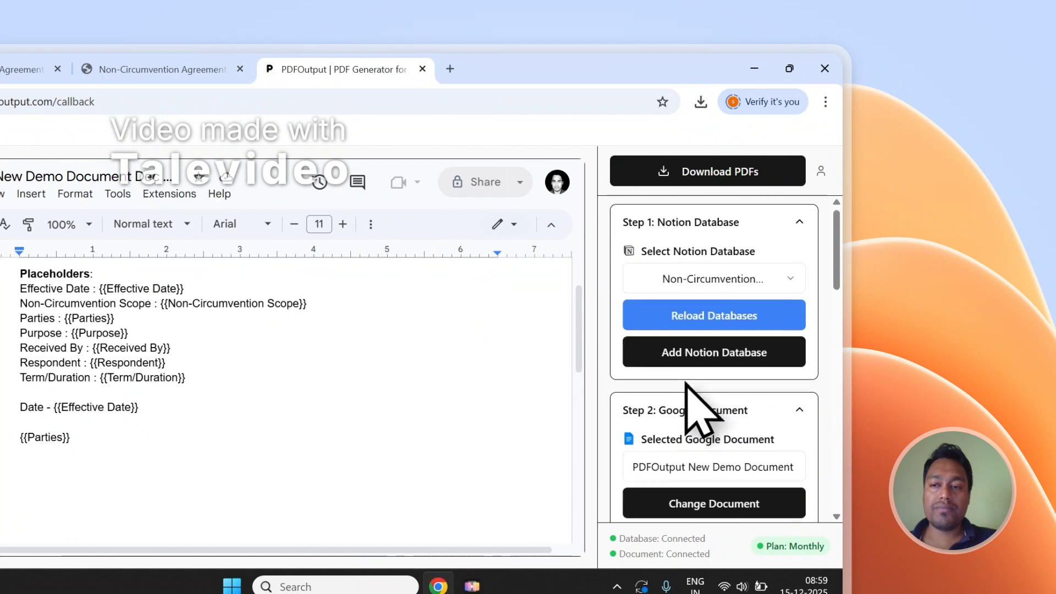
{"action": "left_click", "coordinate": [690, 180]}
{"action": "left_click", "coordinate": [159, 70]}
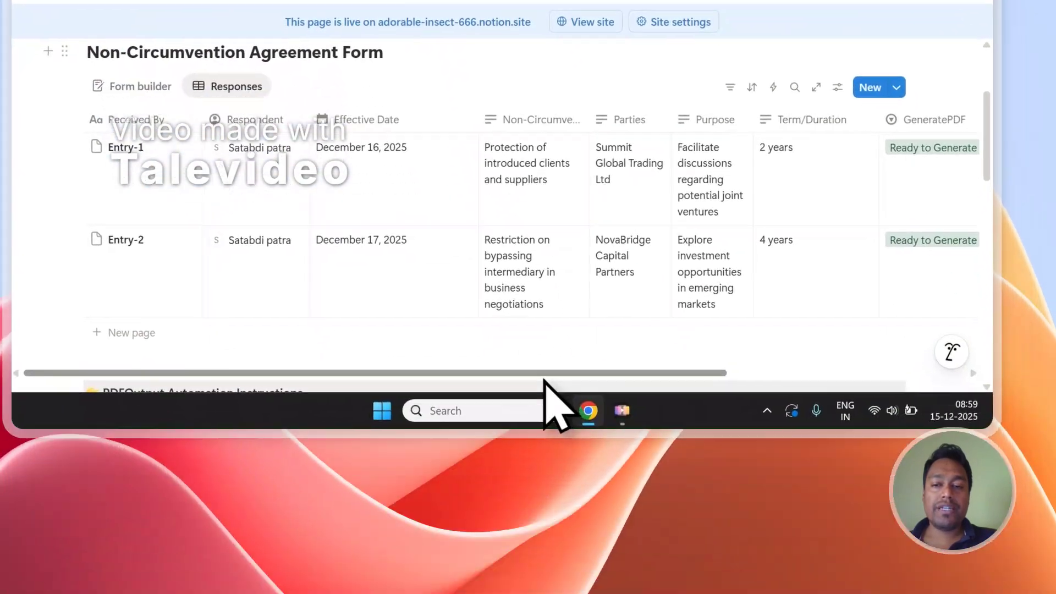
{"action": "left_click_drag", "start_coordinate": [556, 389], "coordinate": [715, 336]}
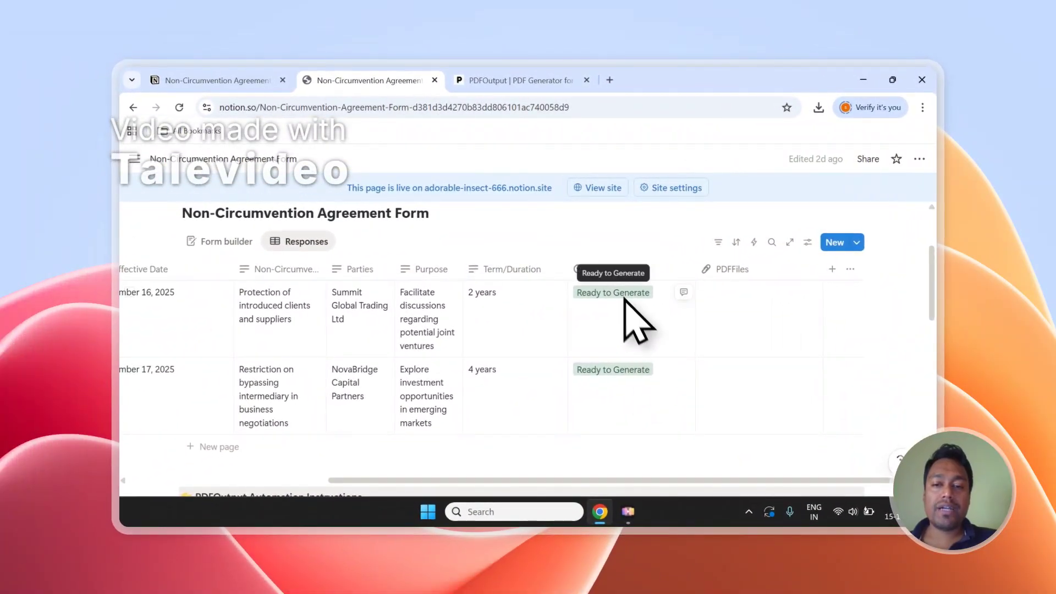
{"action": "left_click", "coordinate": [613, 354]}
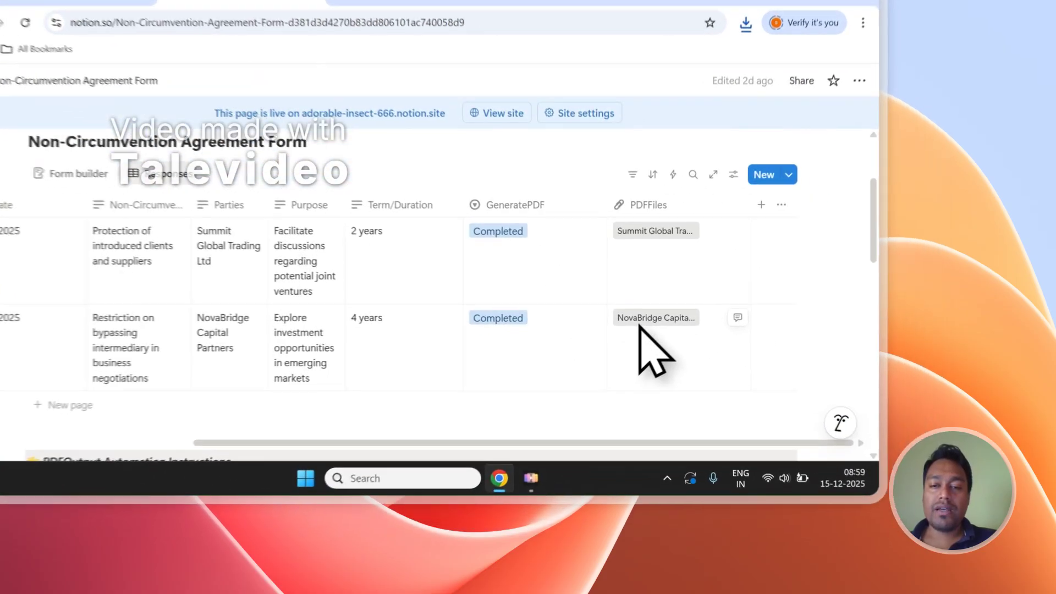
- Open both generated PDF files from the PDFFiles column and check the filled-in placeholders in the NovaBridge Capital Partners document
{"action": "left_click", "coordinate": [723, 371]}
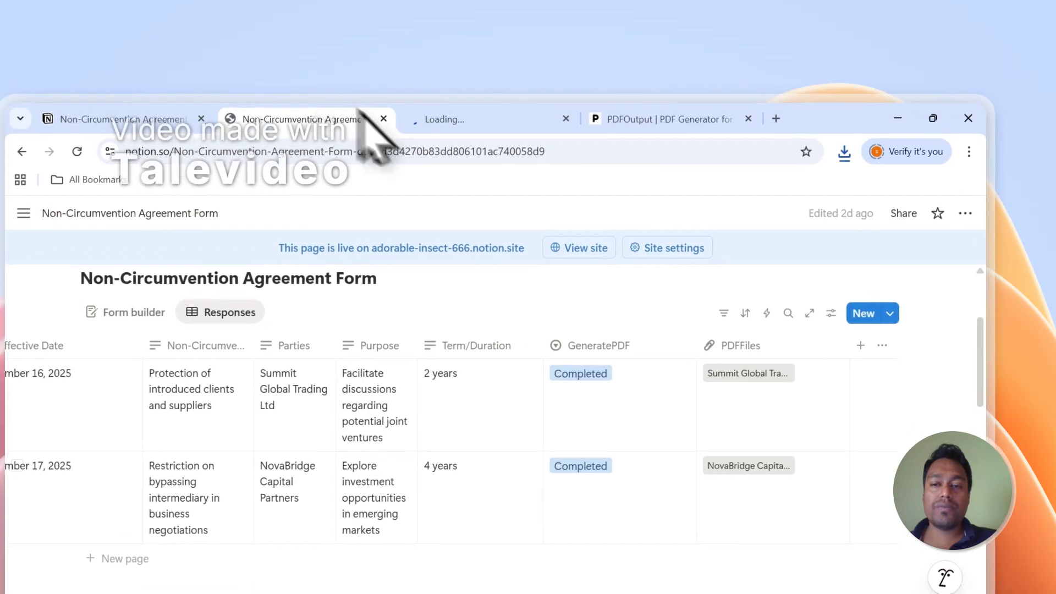
{"action": "left_click", "coordinate": [745, 372]}
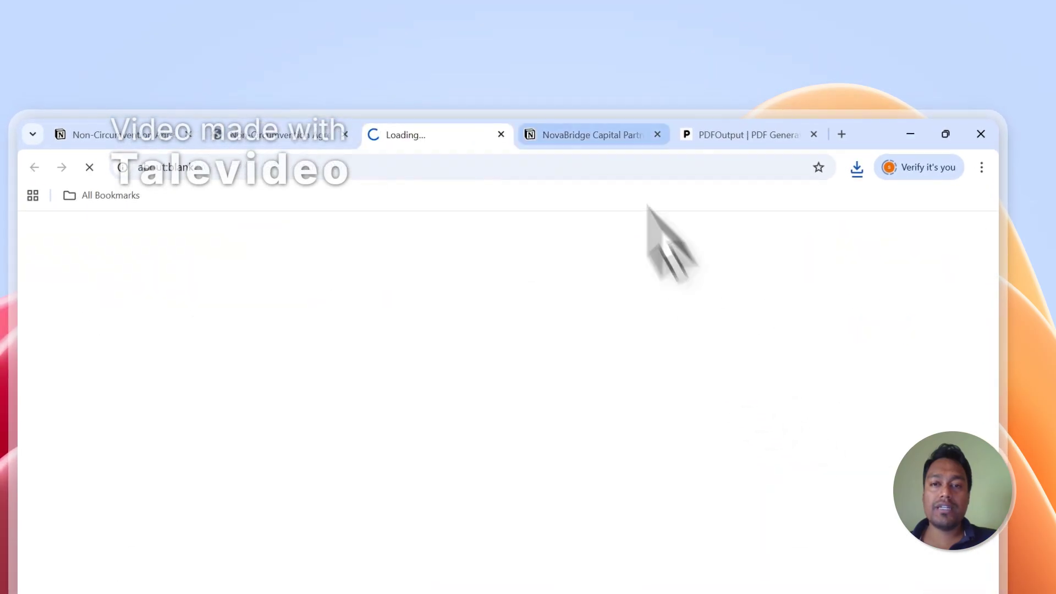
{"action": "left_click", "coordinate": [591, 135]}
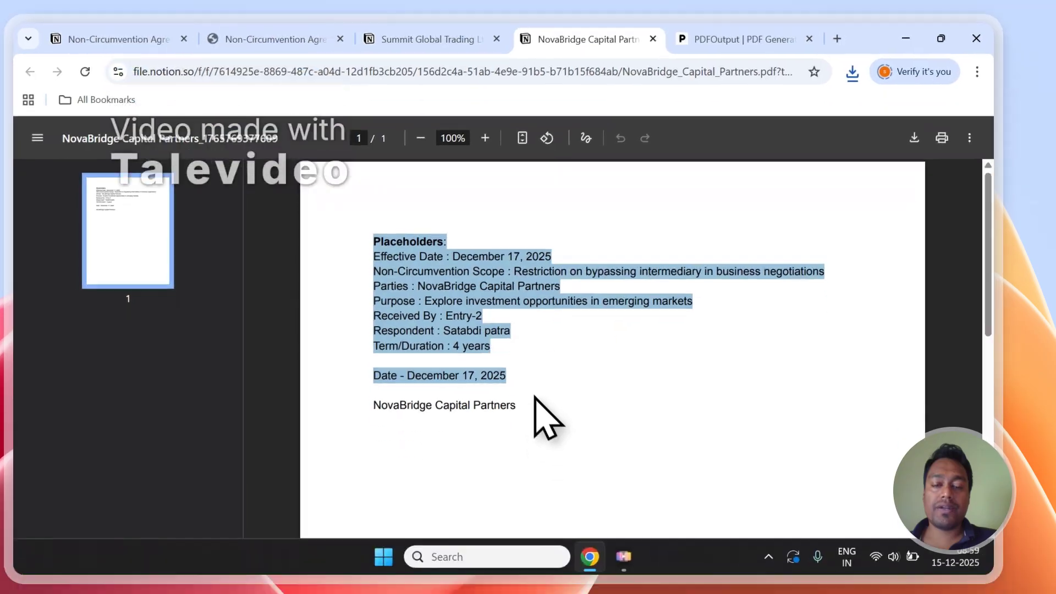
{"action": "left_click", "coordinate": [527, 498]}
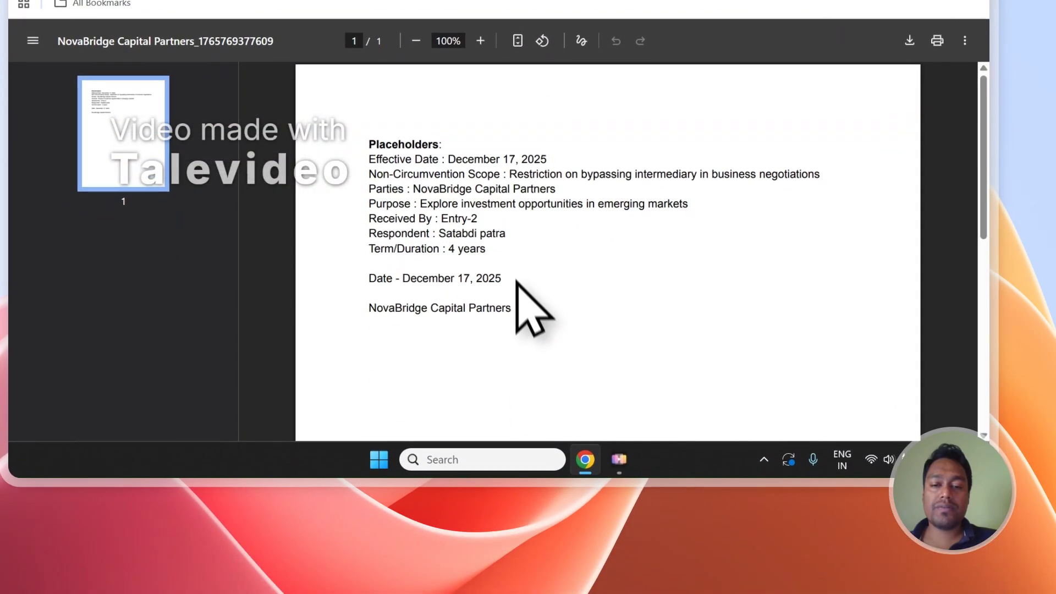
{"action": "left_click", "coordinate": [384, 169]}
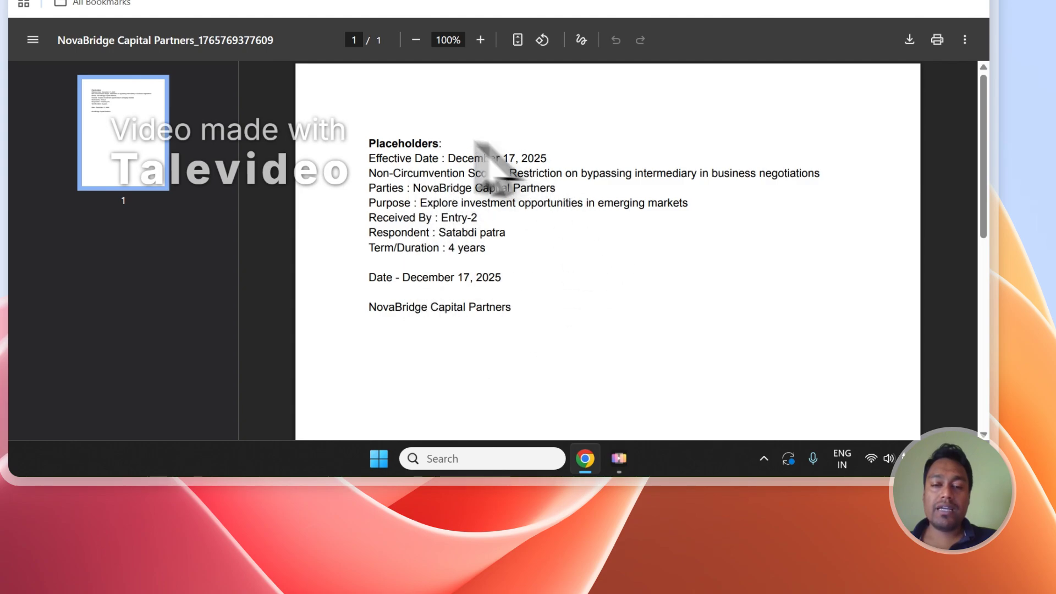
- Compare the Summit Global Trading Ltd PDF with the NovaBridge Capital Partners PDF and close both
{"action": "left_click", "coordinate": [483, 100]}
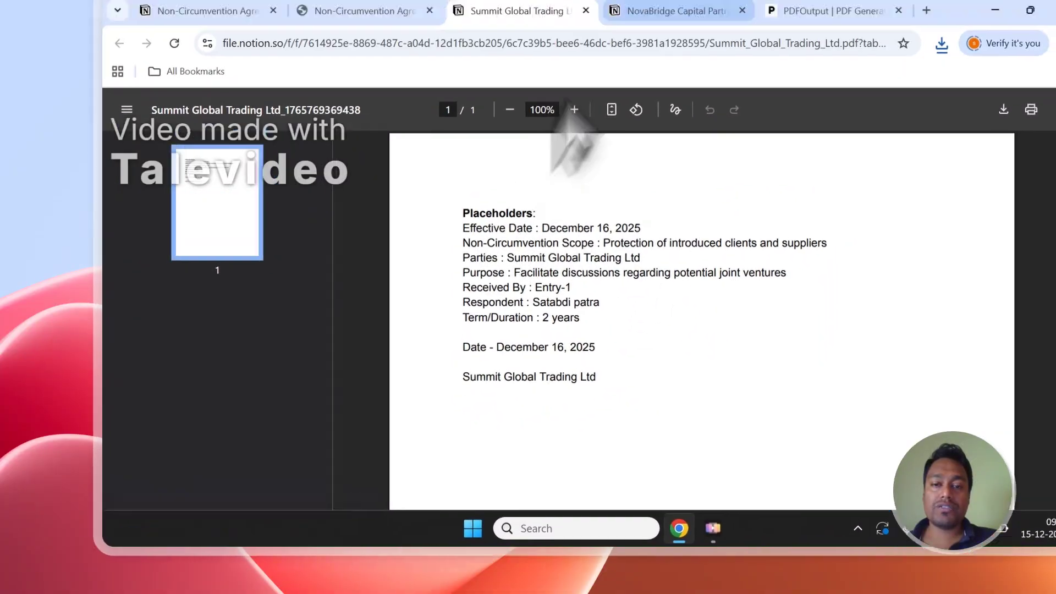
{"action": "left_click", "coordinate": [669, 10]}
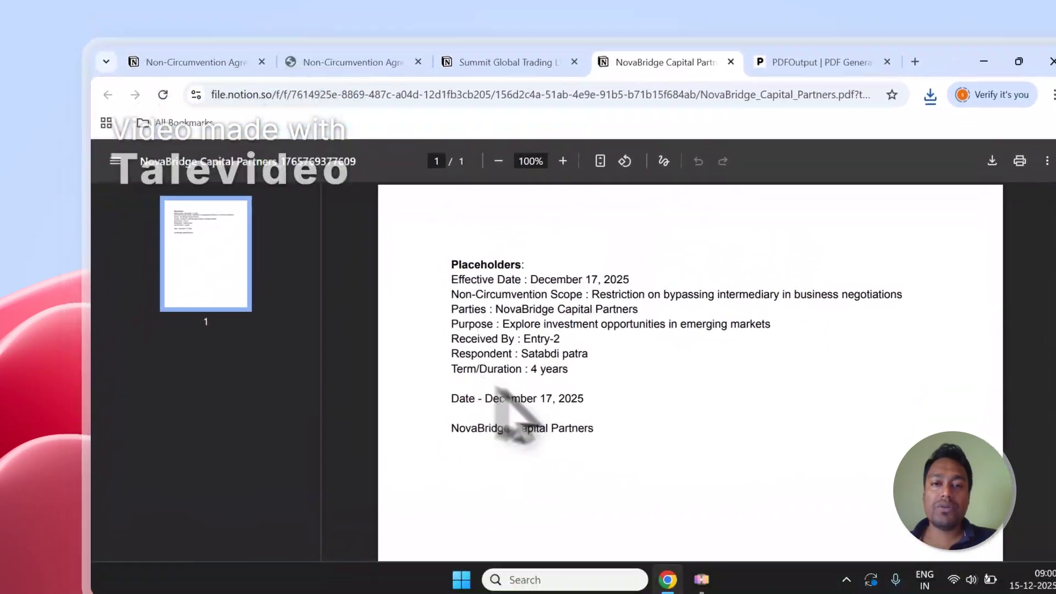
{"action": "left_click", "coordinate": [514, 10]}
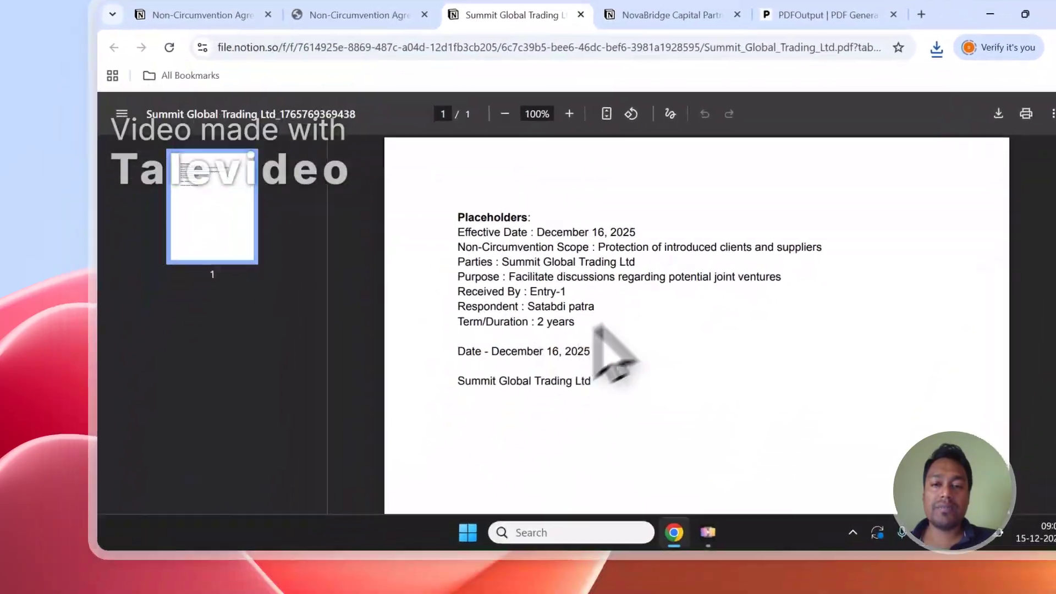
{"action": "left_click", "coordinate": [616, 133]}
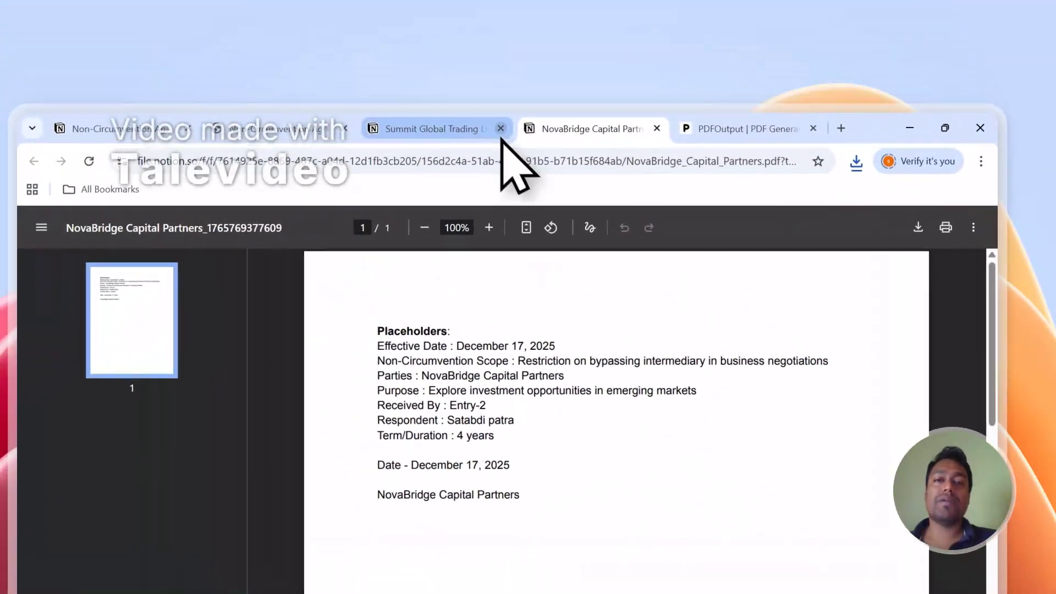
{"action": "left_click", "coordinate": [479, 75]}
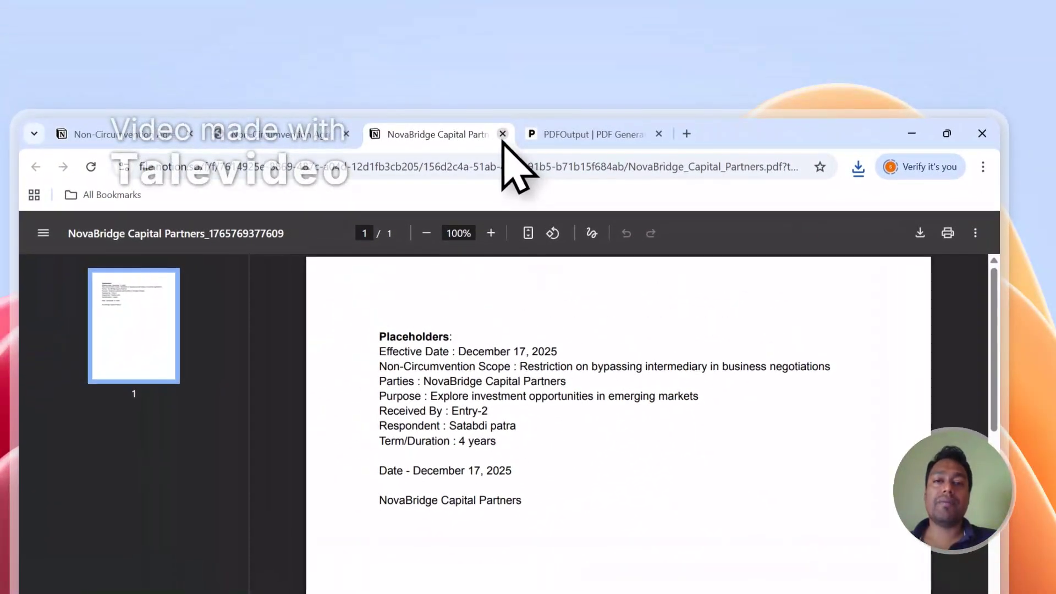
{"action": "left_click", "coordinate": [479, 75]}
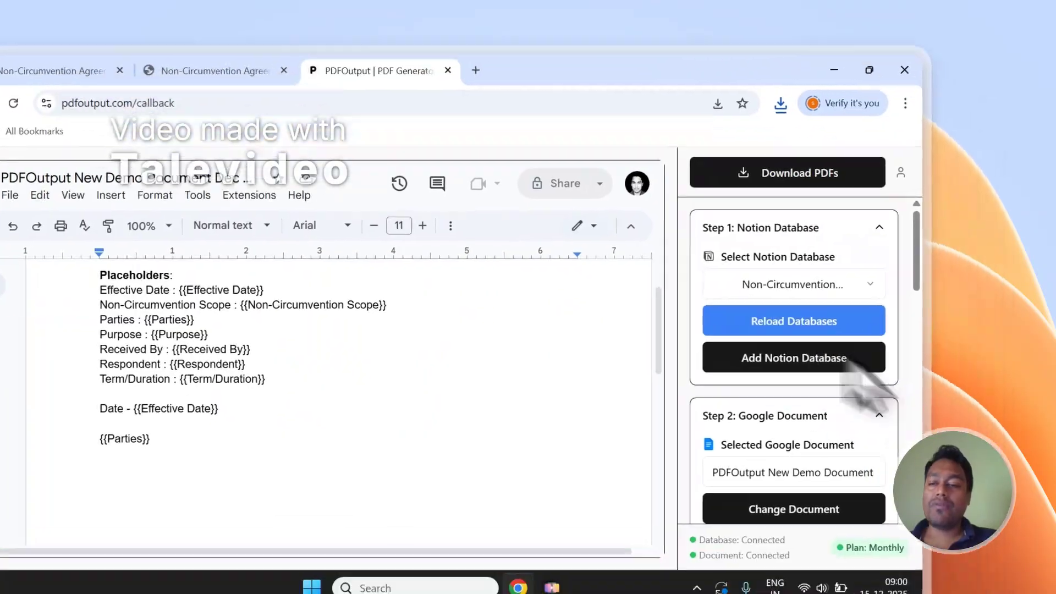
- Review the Notion database, Google document and mapping sections in PDFOutput, including the Notion automation setup option
{"action": "scroll", "coordinate": [860, 385], "scroll_direction": "down", "scroll_amount": 5}
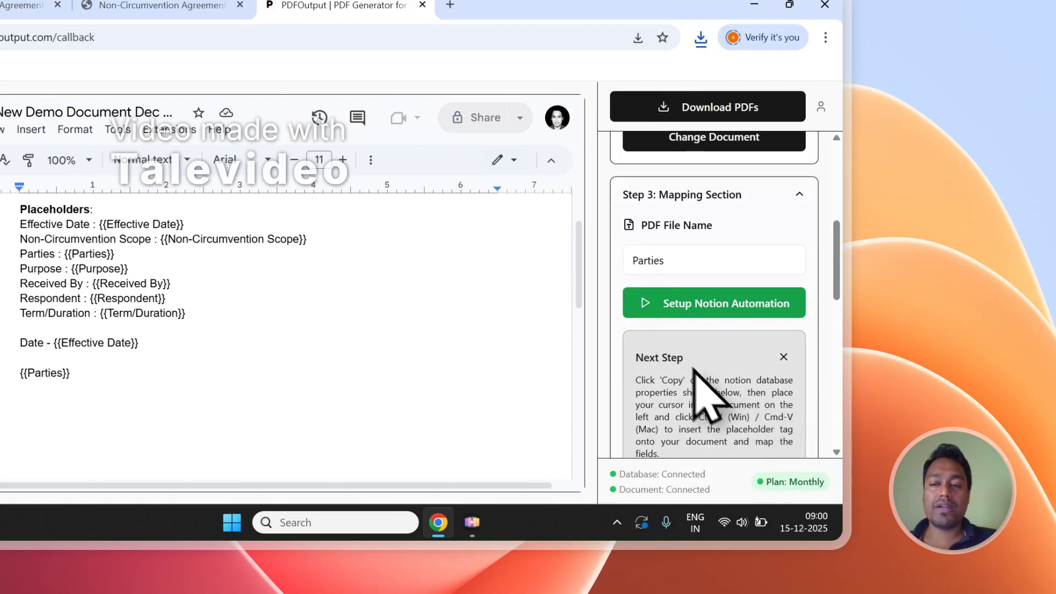
{"action": "scroll", "coordinate": [701, 380], "scroll_direction": "down", "scroll_amount": 2}
{"action": "scroll", "coordinate": [701, 391], "scroll_direction": "up", "scroll_amount": 6}
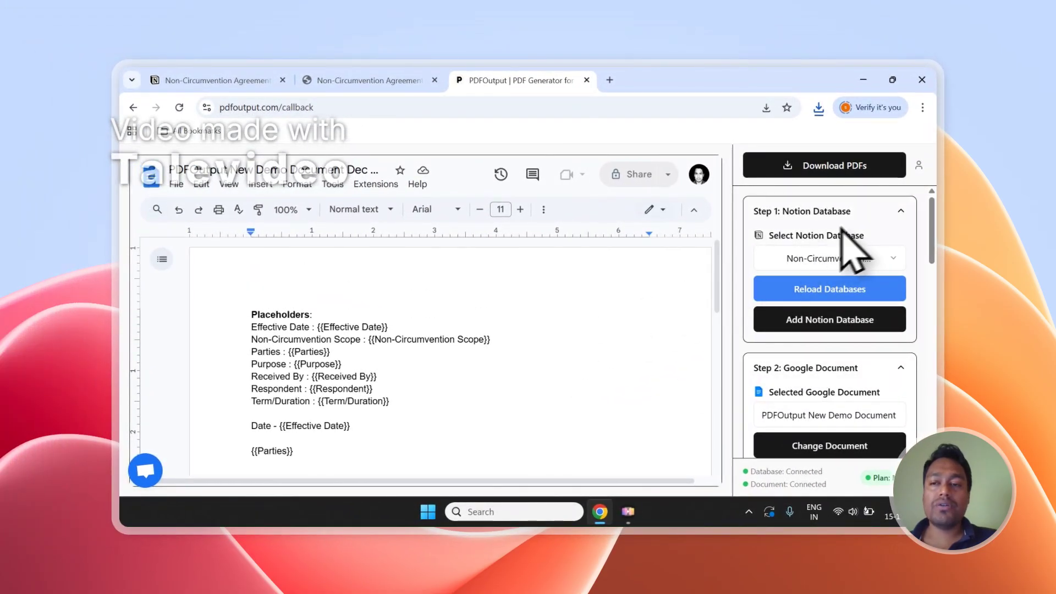
{"action": "scroll", "coordinate": [836, 236], "scroll_direction": "down", "scroll_amount": 2}
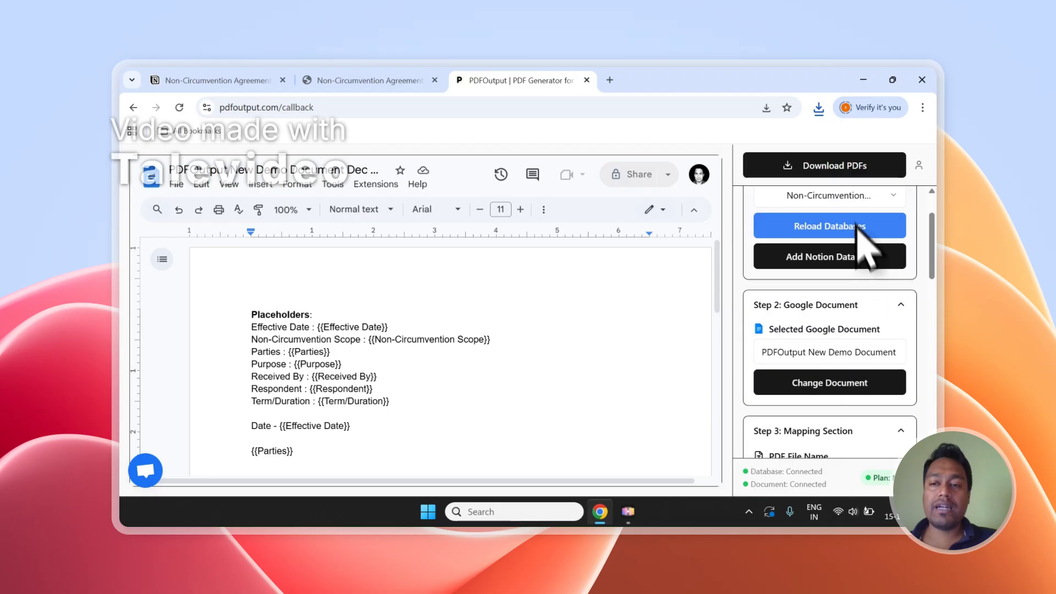
{"action": "scroll", "coordinate": [853, 220], "scroll_direction": "up", "scroll_amount": 2}
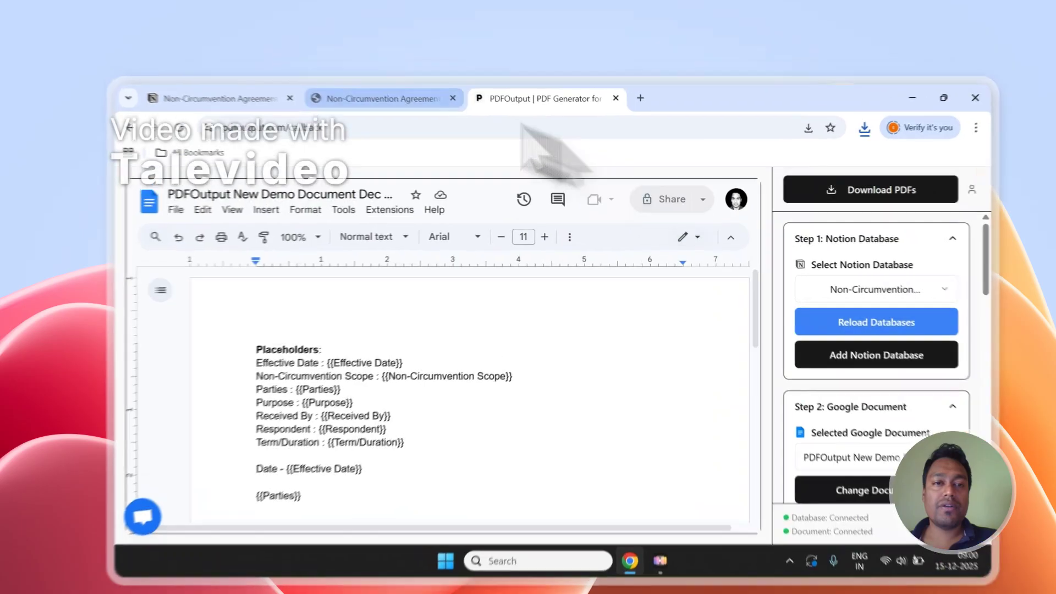
- Add a new entry to the Notion responses table and set its GeneratePDF property to Ready to Generate
{"action": "left_click", "coordinate": [355, 81]}
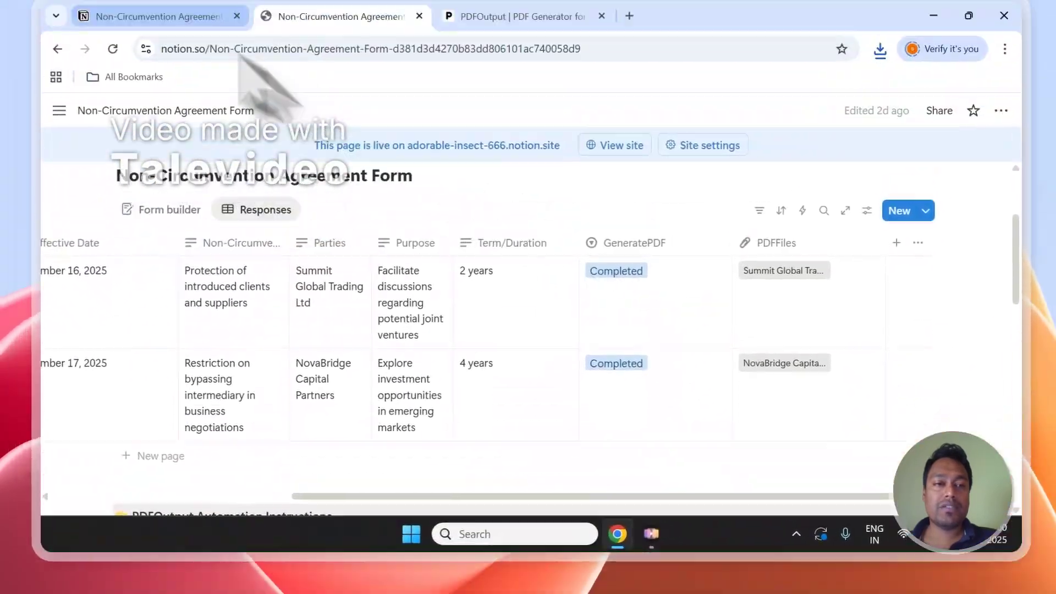
{"action": "left_click", "coordinate": [237, 99]}
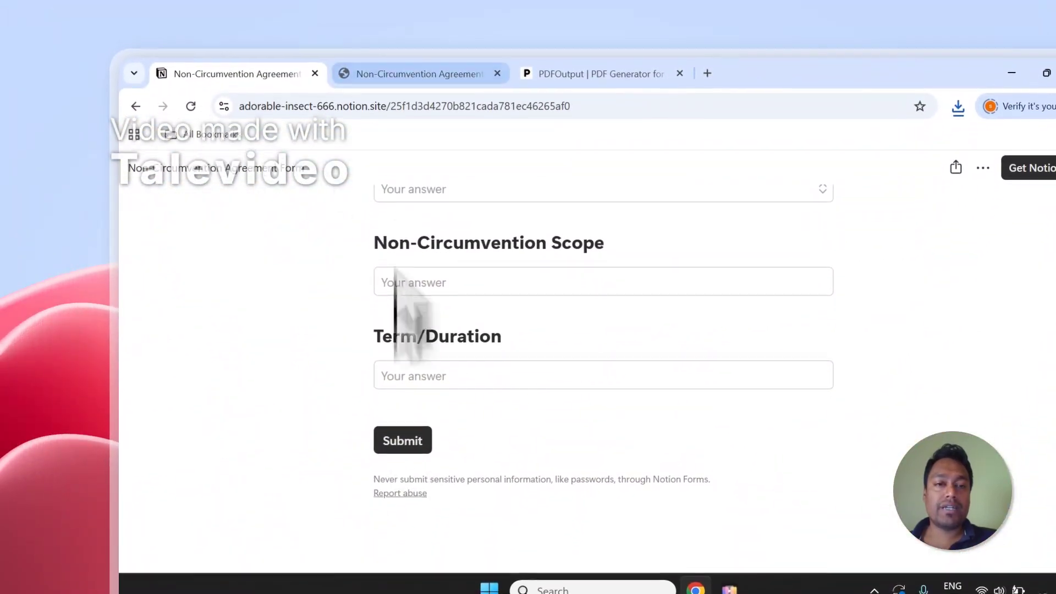
{"action": "left_click", "coordinate": [409, 117]}
{"action": "left_click", "coordinate": [275, 552]}
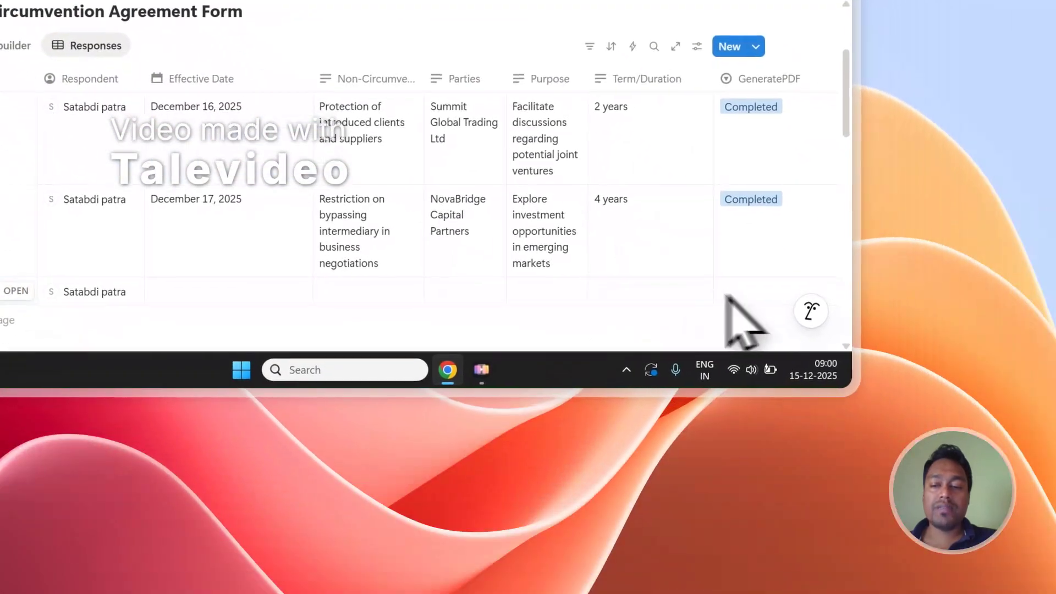
{"action": "left_click", "coordinate": [751, 297]}
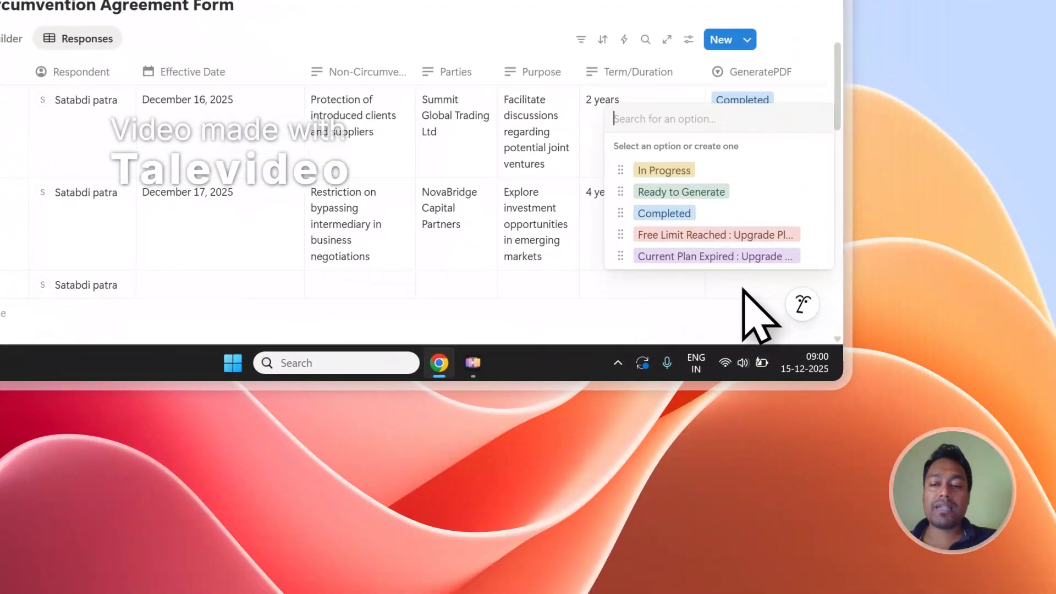
{"action": "left_click", "coordinate": [715, 198]}
{"action": "scroll", "coordinate": [714, 223], "scroll_direction": "down", "scroll_amount": 2}
{"action": "left_click_drag", "start_coordinate": [531, 276], "coordinate": [792, 278]}
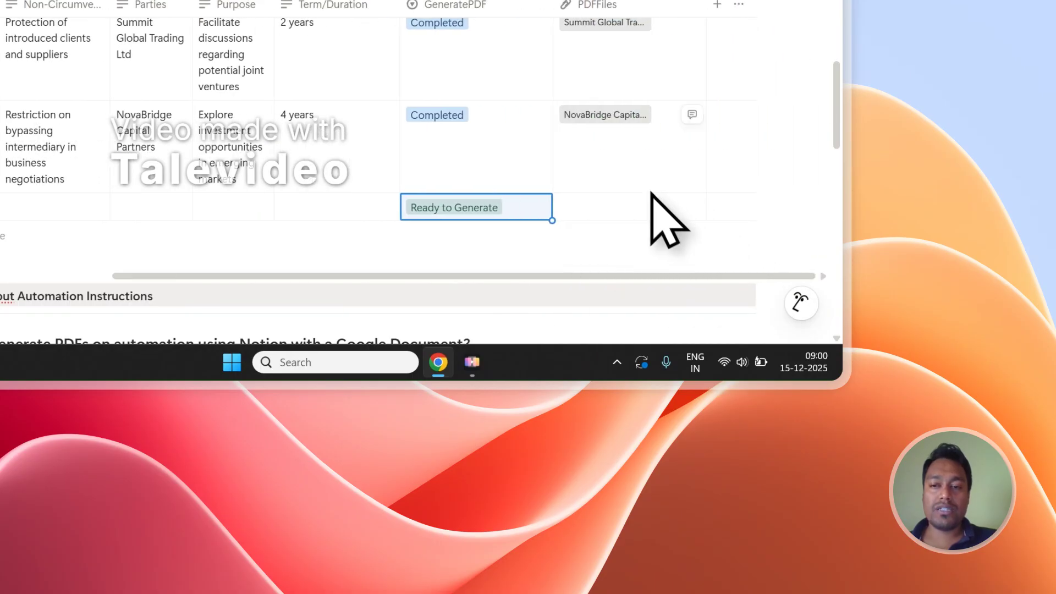
{"action": "scroll", "coordinate": [660, 190], "scroll_direction": "up", "scroll_amount": 1}
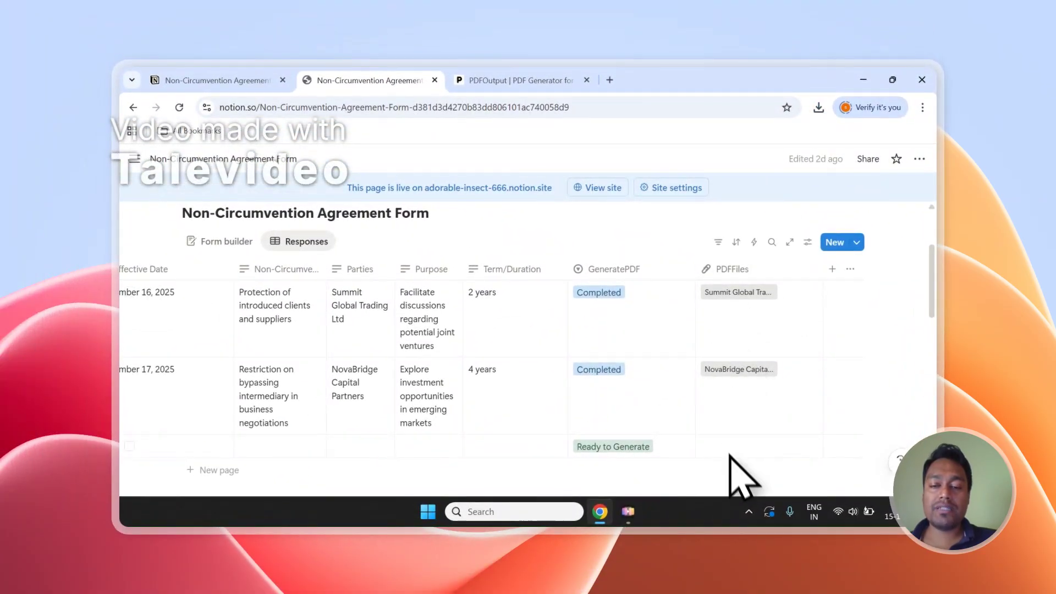
- Review the PDFOutput setup sections alongside the new entry's GeneratePDF and PDFFiles columns in Notion
{"action": "left_click", "coordinate": [515, 79]}
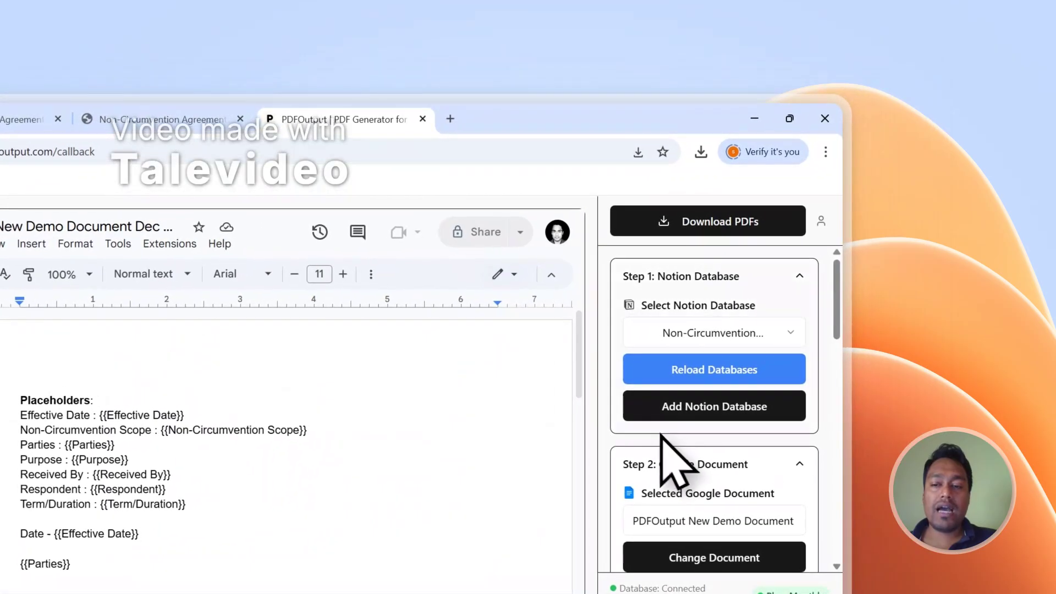
{"action": "scroll", "coordinate": [786, 335], "scroll_direction": "down", "scroll_amount": 3}
{"action": "scroll", "coordinate": [662, 424], "scroll_direction": "down", "scroll_amount": 1}
{"action": "left_click", "coordinate": [194, 126]}
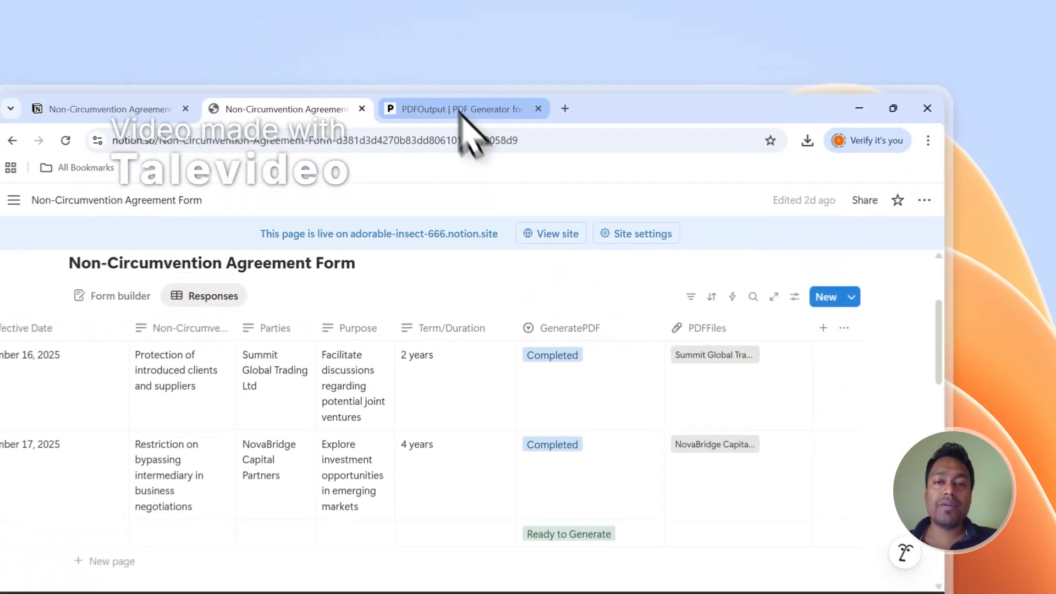
- Review the Notion database, Google document and mapping sections in PDFOutput again and return to the Notion responses table
{"action": "left_click", "coordinate": [519, 82]}
{"action": "scroll", "coordinate": [764, 358], "scroll_direction": "up", "scroll_amount": 5}
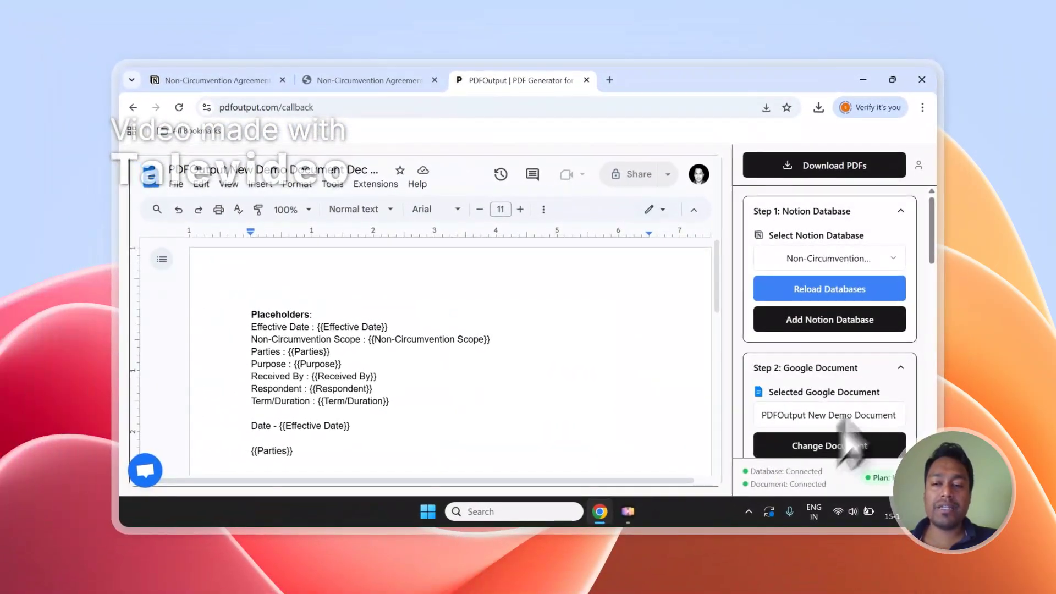
{"action": "scroll", "coordinate": [852, 237], "scroll_direction": "down", "scroll_amount": 4}
{"action": "scroll", "coordinate": [835, 285], "scroll_direction": "up", "scroll_amount": 4}
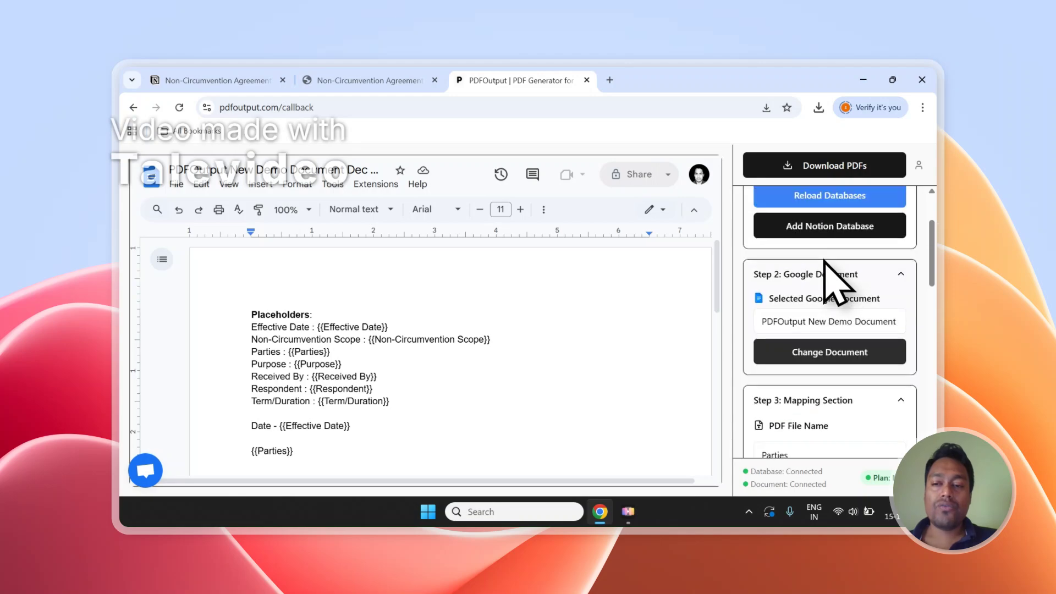
{"action": "scroll", "coordinate": [836, 278], "scroll_direction": "down", "scroll_amount": 5}
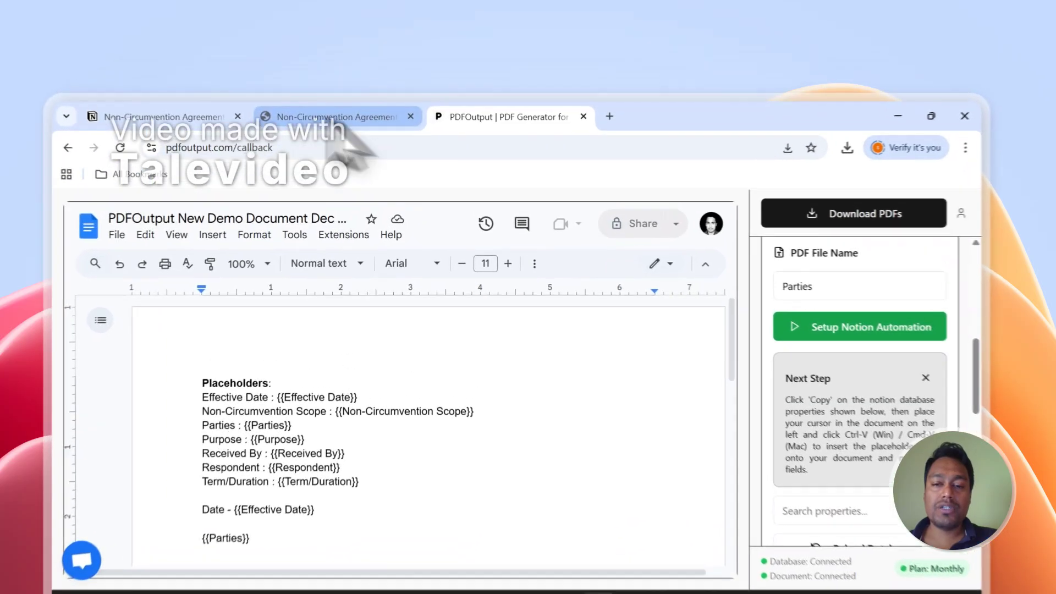
{"action": "left_click", "coordinate": [370, 81]}
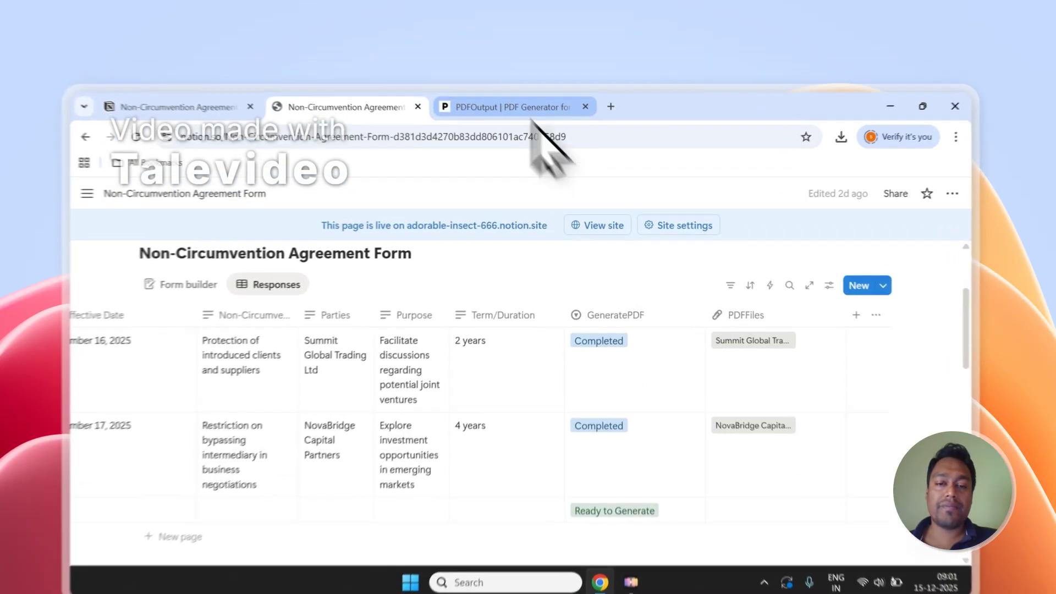
- Open the support chat in PDFOutput to view the contact option and close it
{"action": "left_click", "coordinate": [517, 80]}
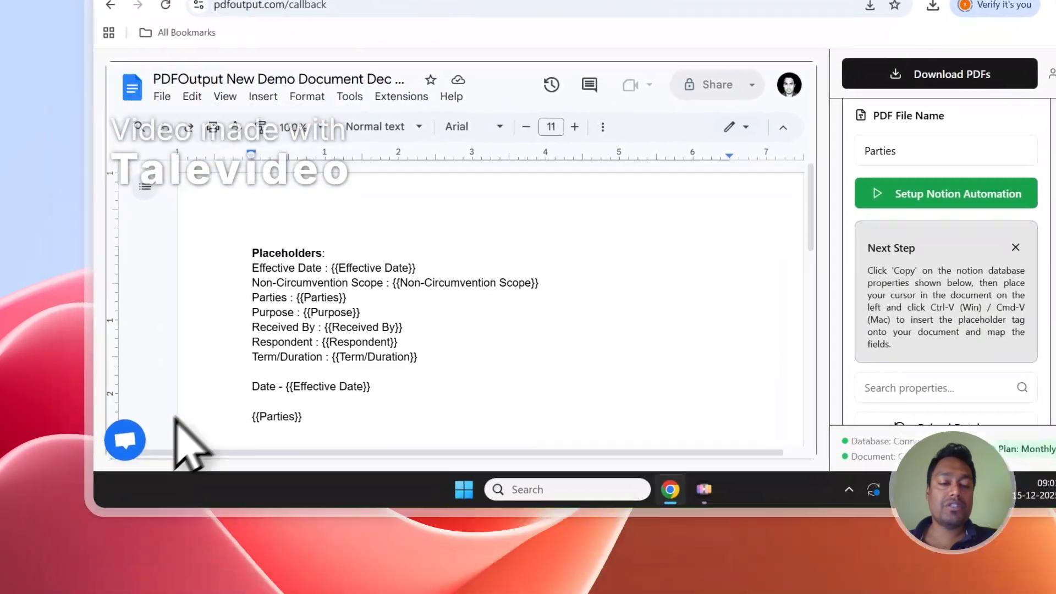
{"action": "left_click", "coordinate": [129, 440]}
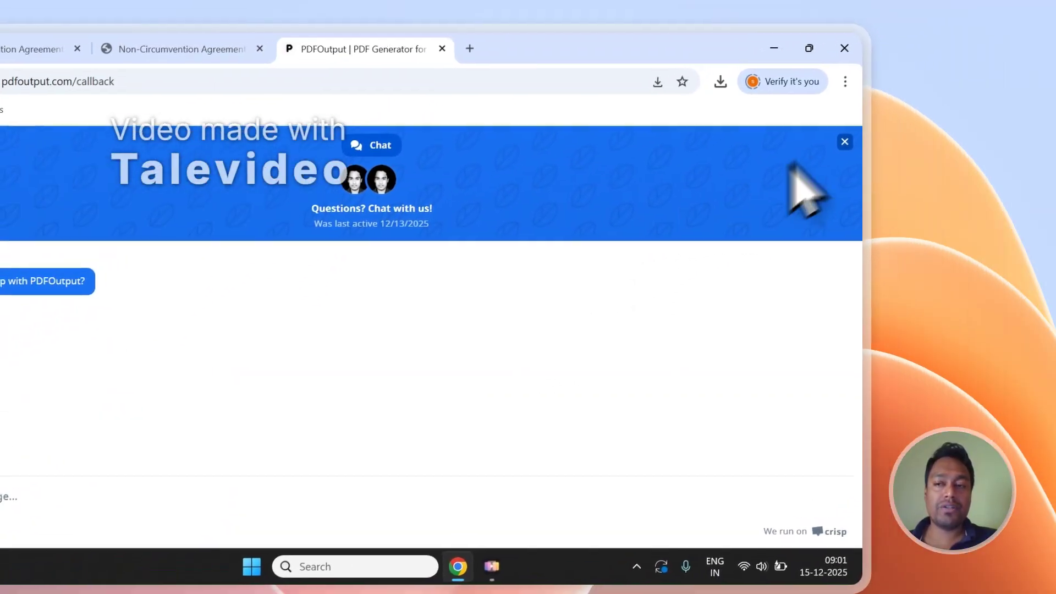
{"action": "left_click", "coordinate": [845, 142]}
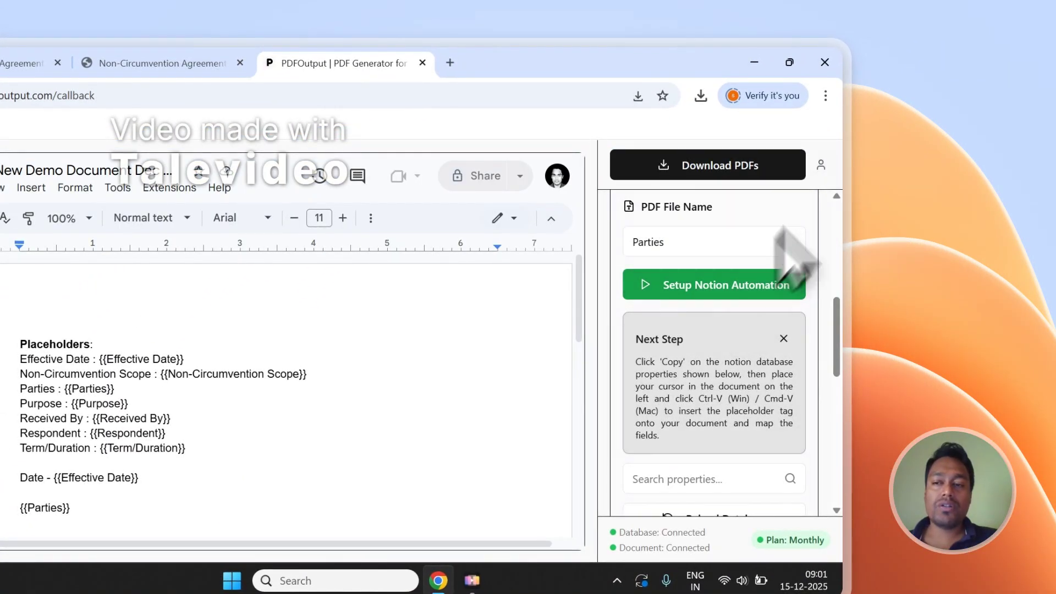
- Sign out of PDFOutput and view the website's Contact page with its message form and free demo option before returning to Notion
{"action": "left_click_drag", "start_coordinate": [836, 166], "coordinate": [844, 522]}
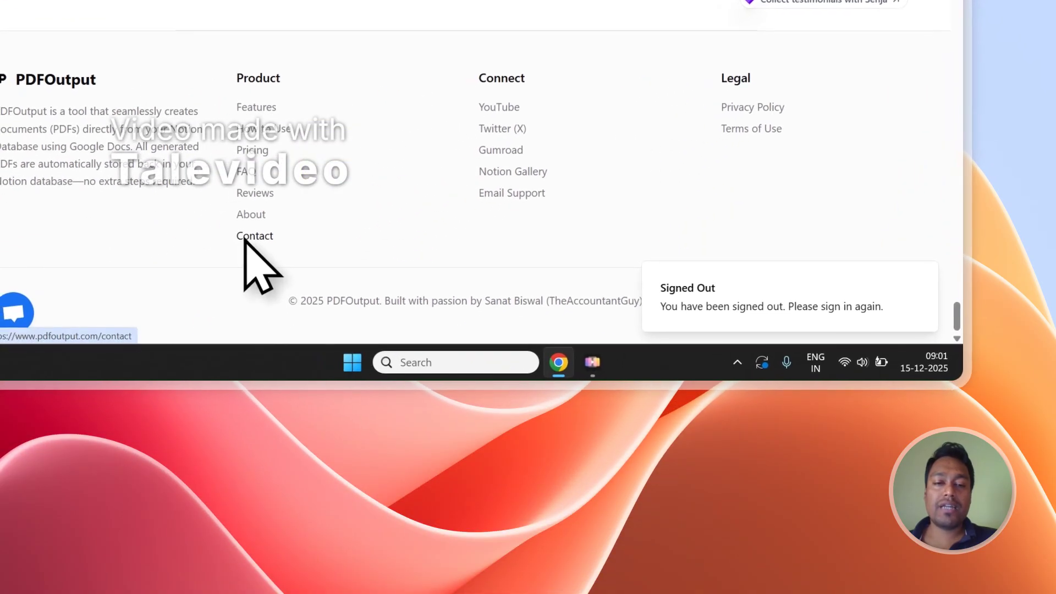
{"action": "left_click", "coordinate": [255, 236]}
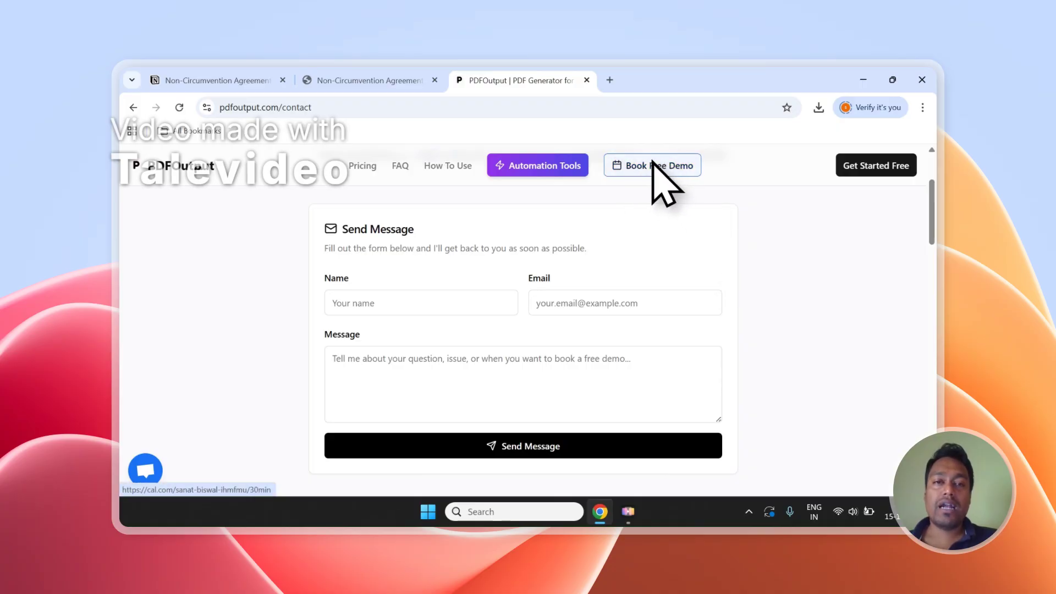
{"action": "left_click", "coordinate": [207, 166]}
{"action": "left_click", "coordinate": [333, 77]}
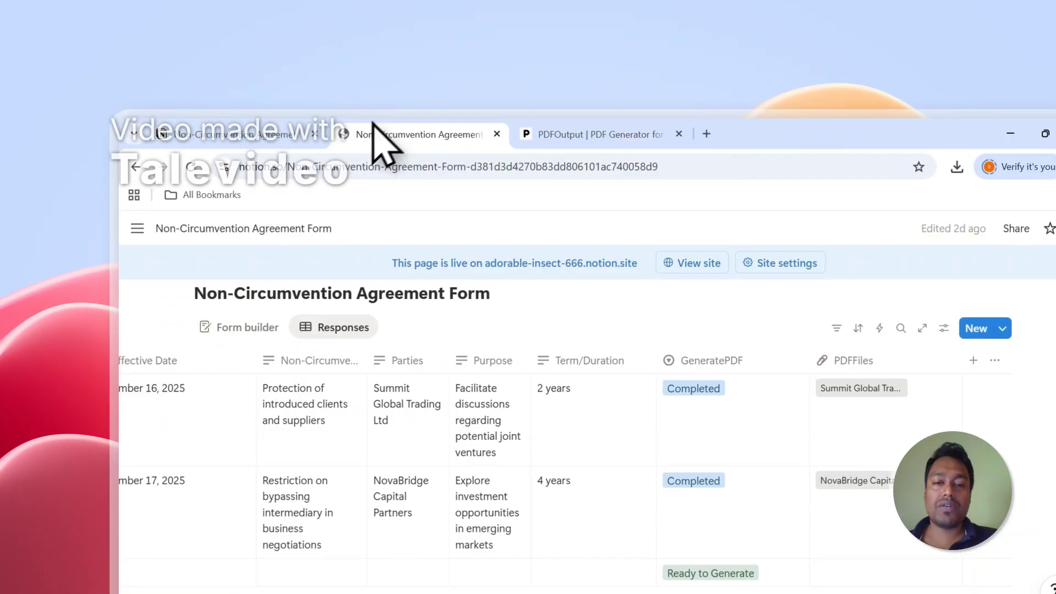